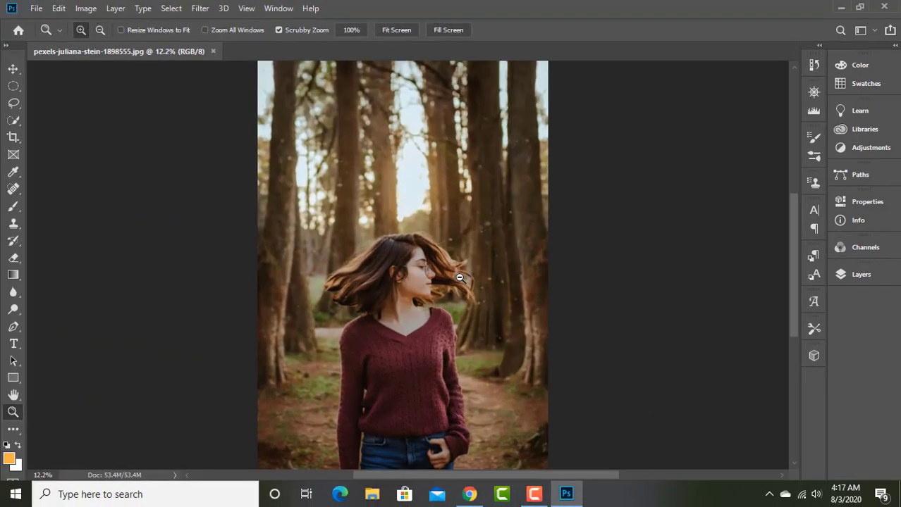
# Duplicate the Background layer twice, creating Background copy and Background copy 2.
pyautogui.keyDown('alt'); pyautogui.click(459, 277); pyautogui.keyUp('alt')
pyautogui.click(842, 275)
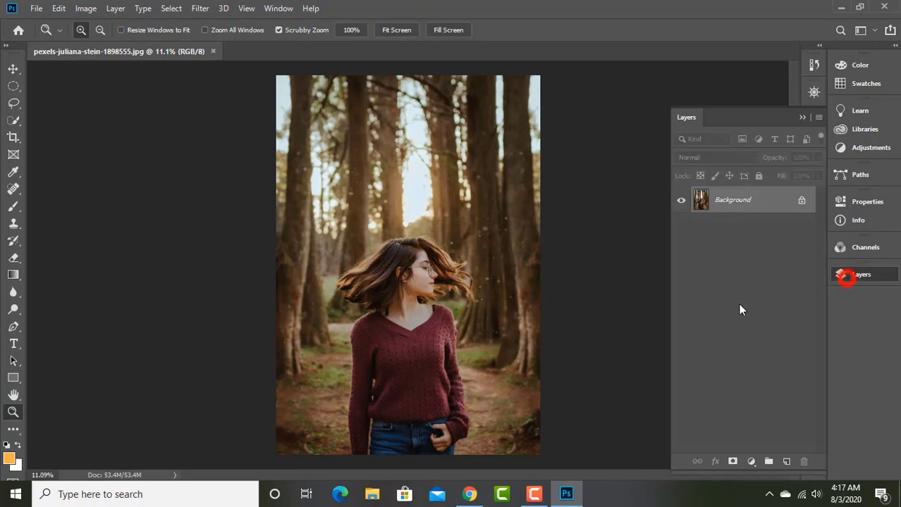
pyautogui.moveTo(737, 201); pyautogui.dragTo(786, 462)
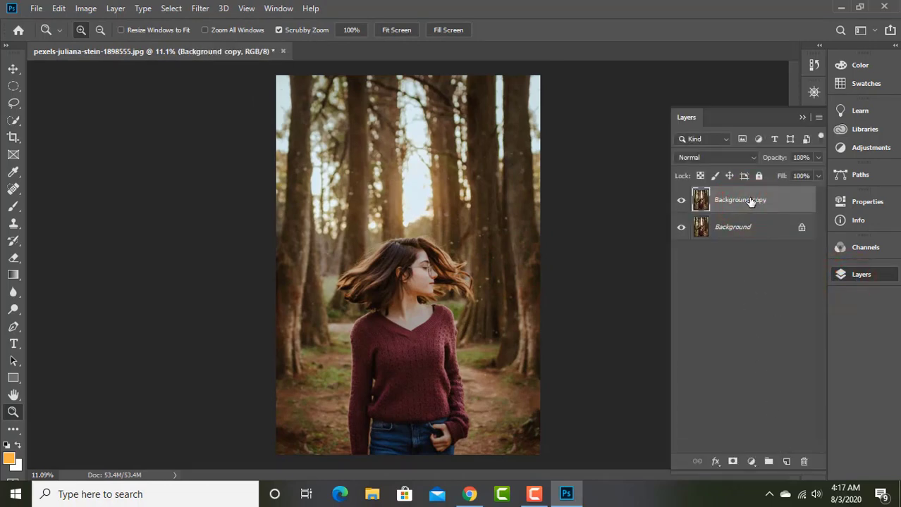
pyautogui.moveTo(750, 201); pyautogui.dragTo(786, 461)
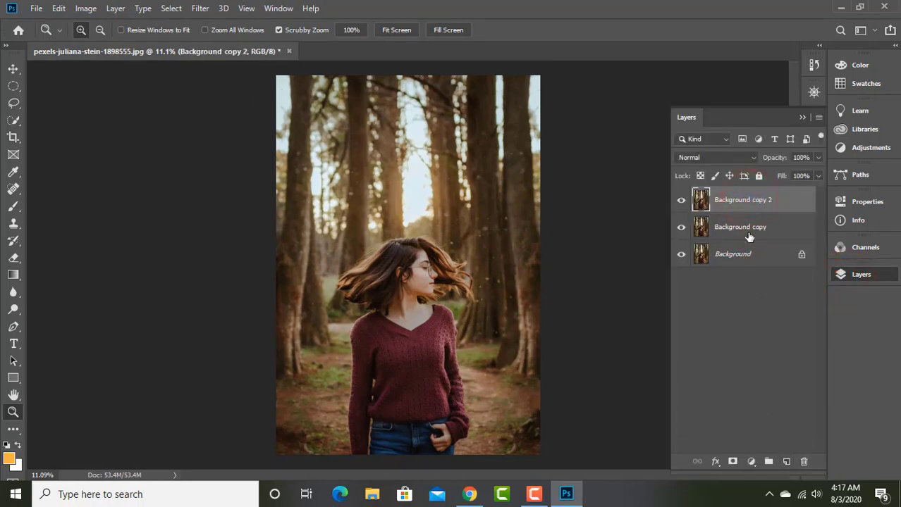
# Convert both copies to smart objects and select Background copy 2 for filtering.
pyautogui.rightClick(742, 203)
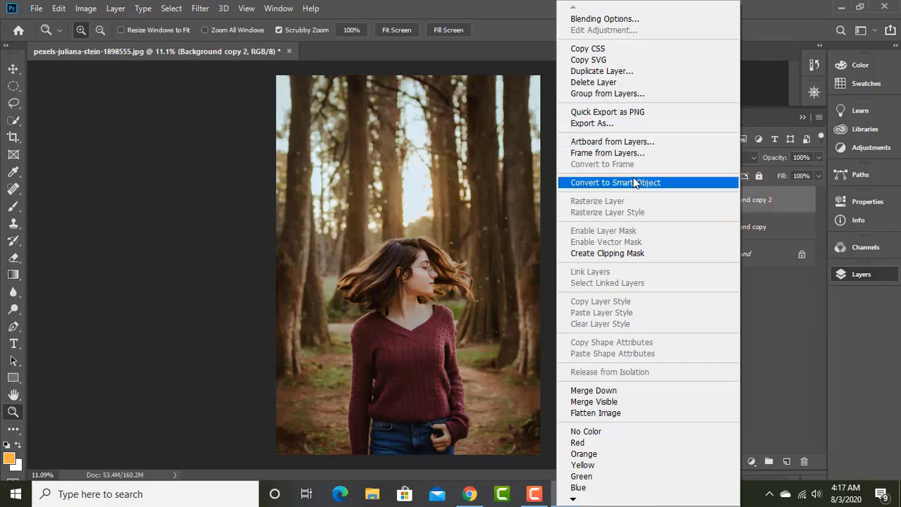
pyautogui.click(633, 183)
pyautogui.rightClick(740, 227)
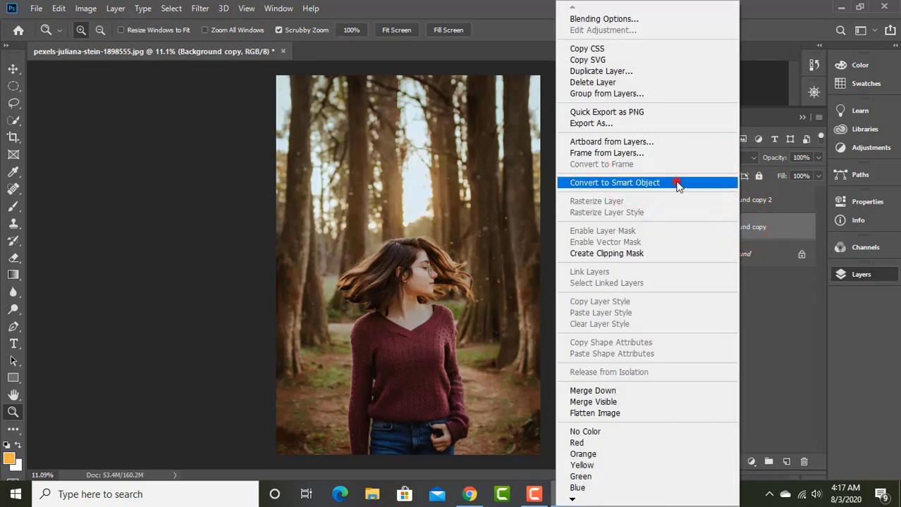
pyautogui.click(673, 183)
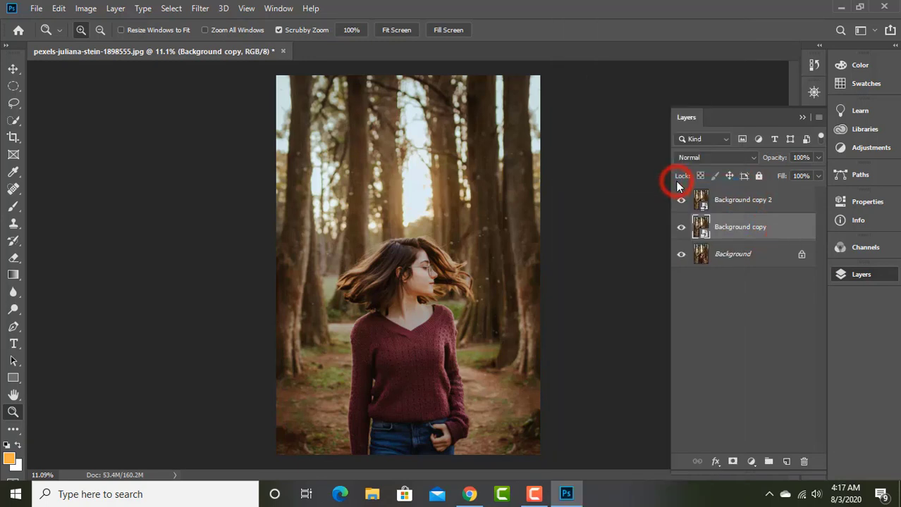
pyautogui.click(755, 206)
pyautogui.click(200, 8)
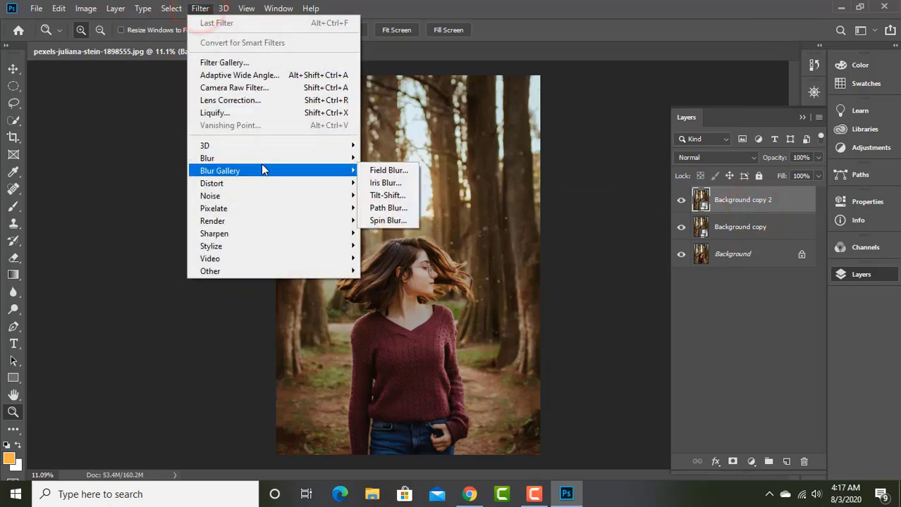
pyautogui.moveTo(207, 158)
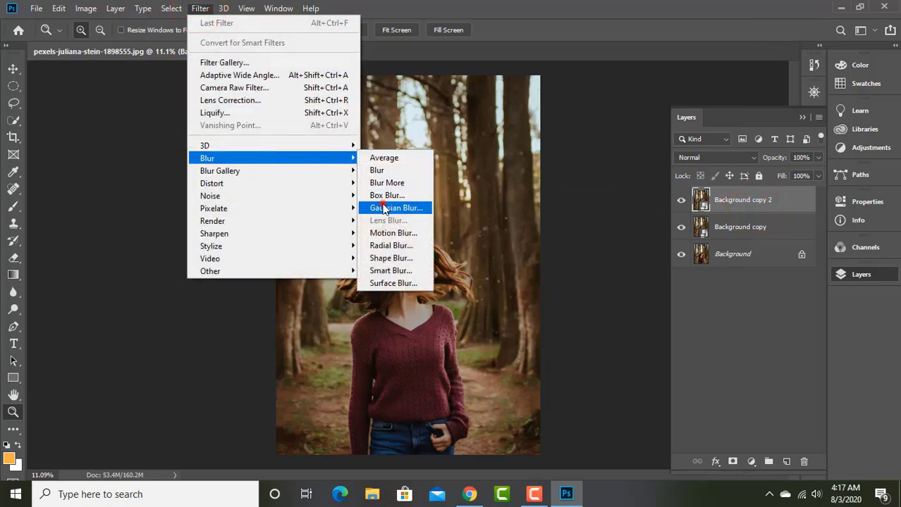
# Add a 24.9 px Gaussian Blur smart filter to Background copy 2.
pyautogui.click(384, 208)
pyautogui.click(422, 266)
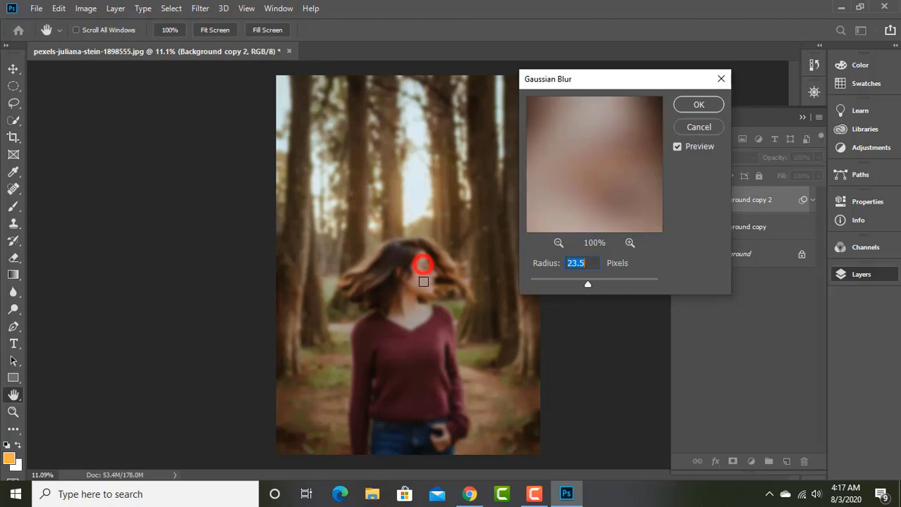
pyautogui.click(558, 243)
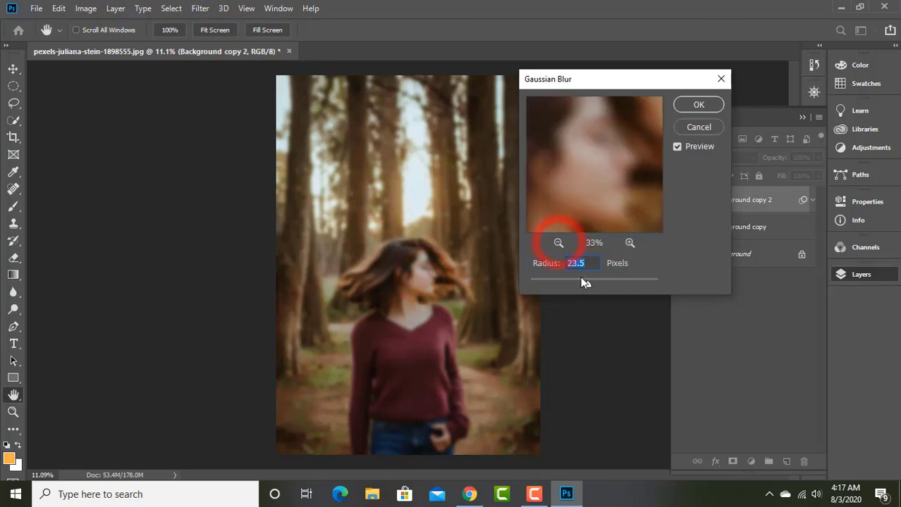
pyautogui.moveTo(587, 284); pyautogui.dragTo(587, 284)
pyautogui.click(707, 104)
pyautogui.click(748, 266)
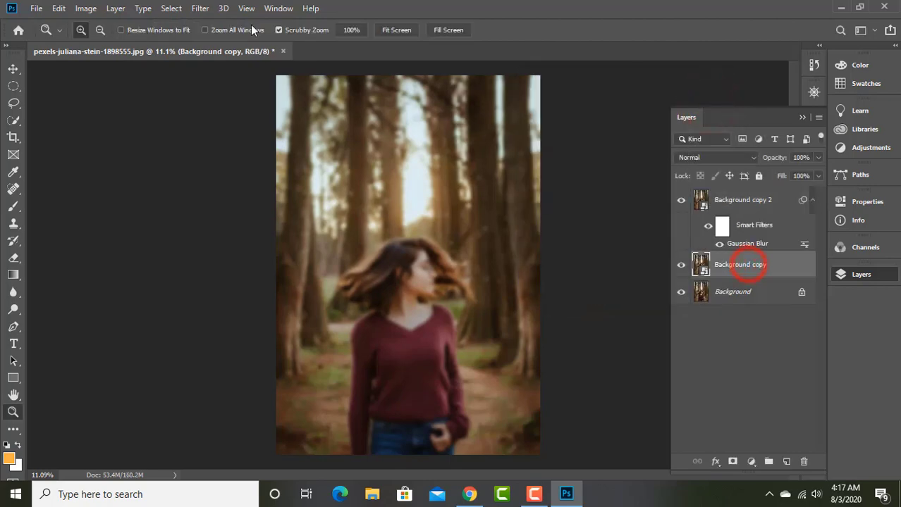
# Add a High Pass smart filter at 0.5 px radius to Background copy.
pyautogui.click(200, 9)
pyautogui.moveTo(210, 271)
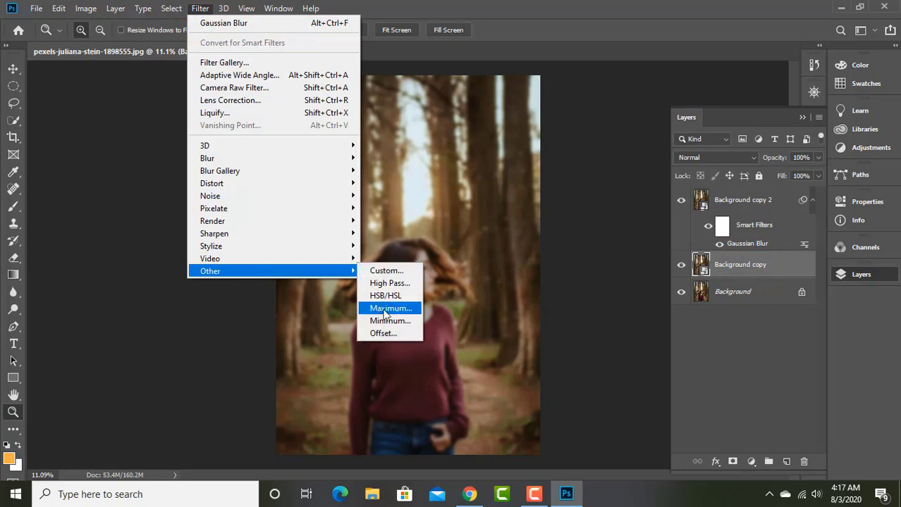
pyautogui.click(389, 283)
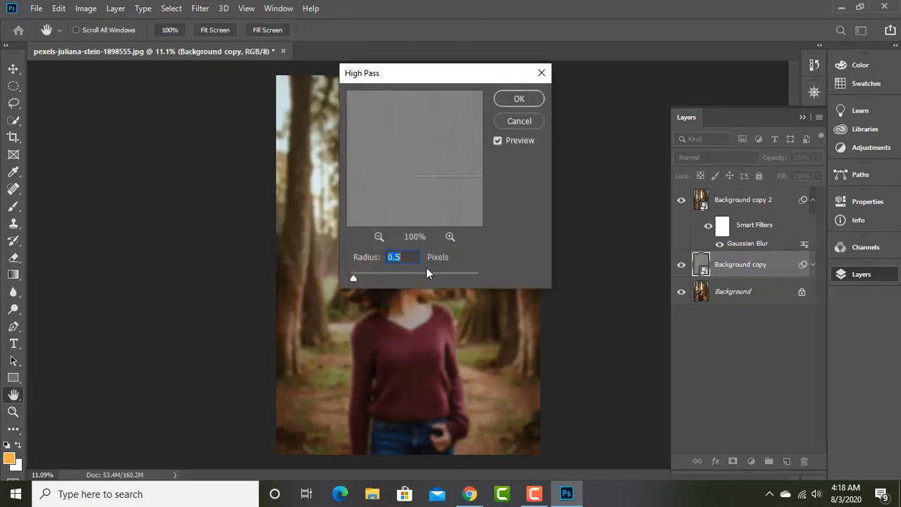
pyautogui.moveTo(456, 72); pyautogui.dragTo(666, 105)
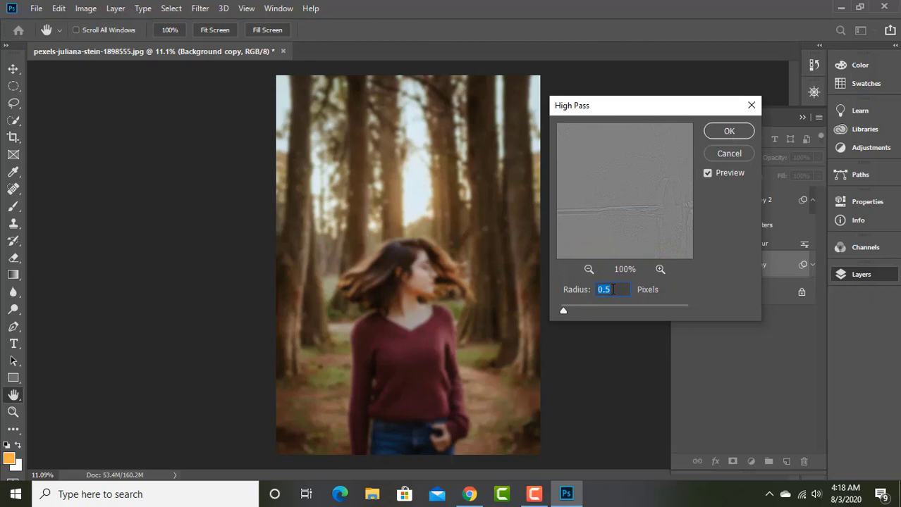
pyautogui.click(733, 131)
pyautogui.click(745, 200)
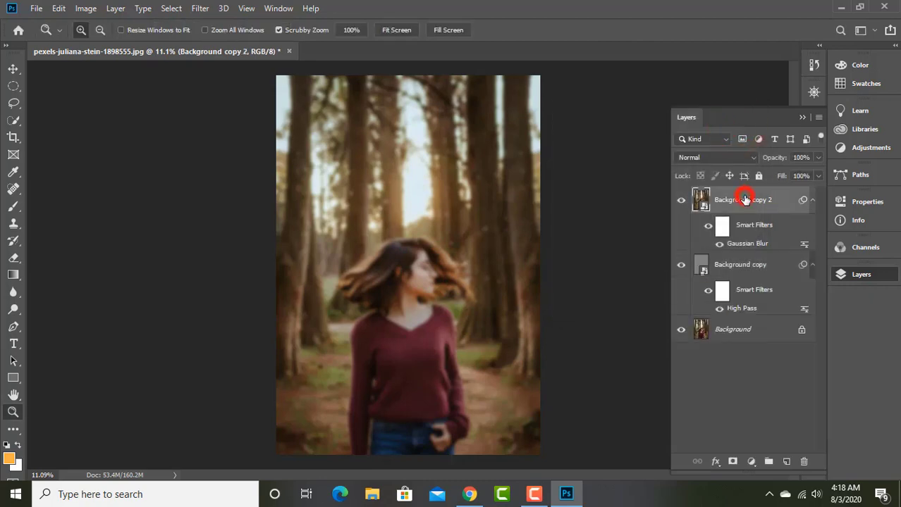
# Put both filtered copies into Group 1 and give it an inverted black layer mask.
pyautogui.keyDown('shift'); pyautogui.click(772, 266); pyautogui.keyUp('shift')
pyautogui.moveTo(770, 266); pyautogui.dragTo(776, 423)
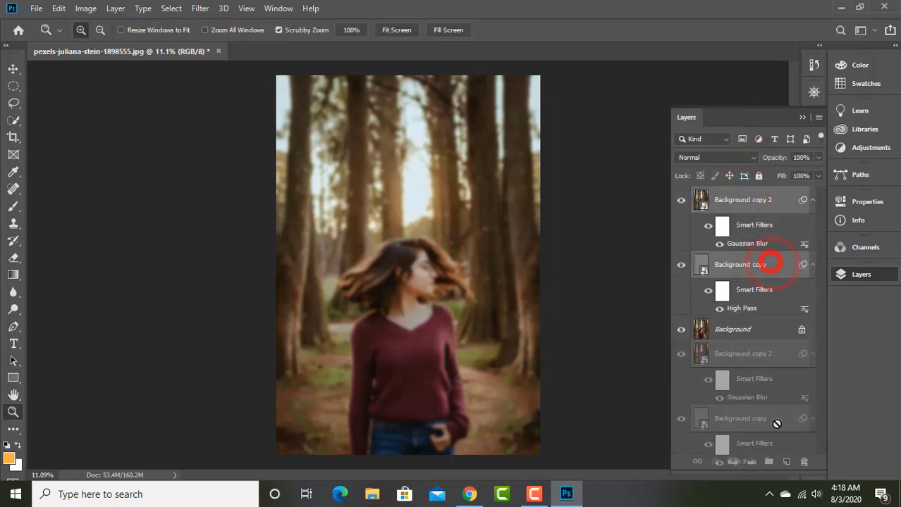
pyautogui.moveTo(766, 462); pyautogui.dragTo(769, 462)
pyautogui.click(733, 462)
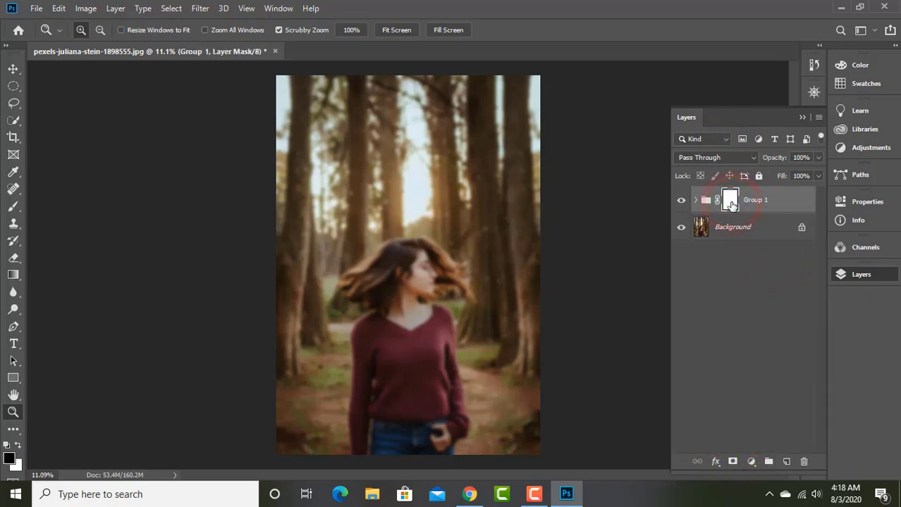
pyautogui.hotkey('ctrl', 'i')
pyautogui.scroll(3, 399, 253)
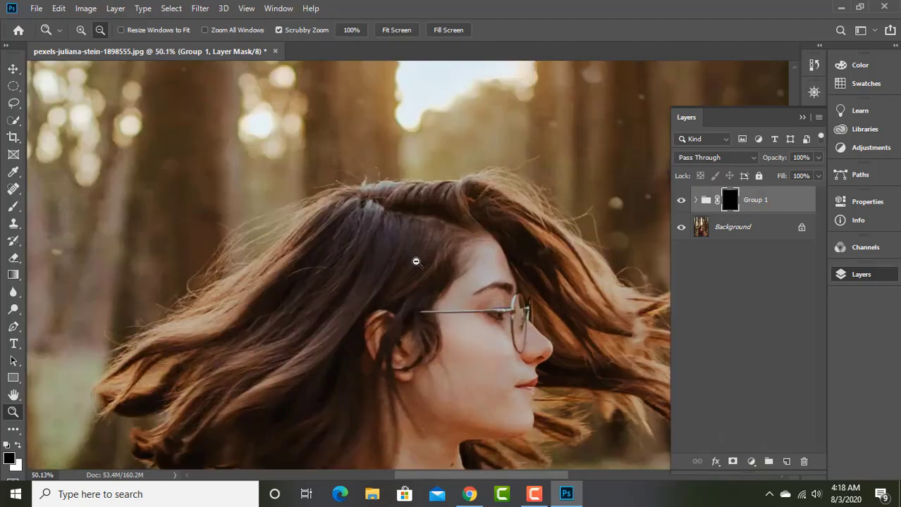
pyautogui.scroll(2, 415, 260)
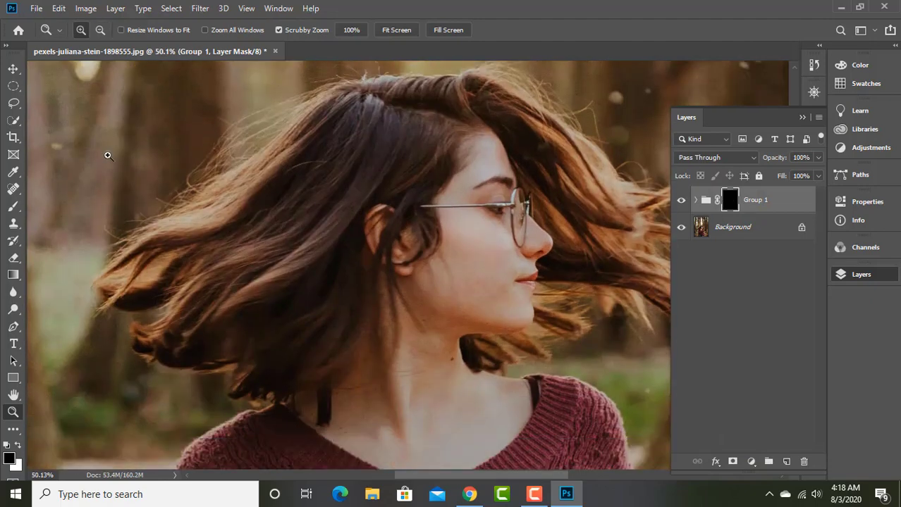
pyautogui.click(14, 70)
# Choose the regular Brush tool with white as the foreground colour.
pyautogui.click(13, 206)
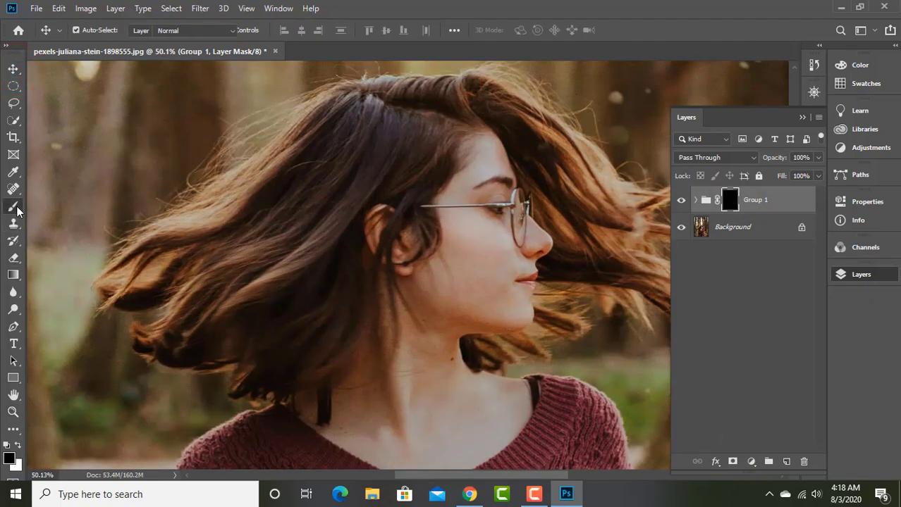
pyautogui.rightClick(13, 206)
pyautogui.click(48, 207)
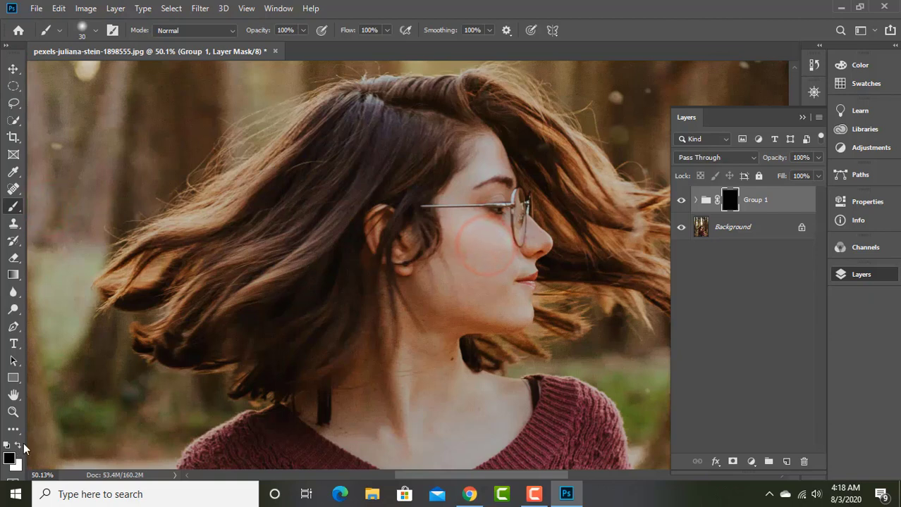
pyautogui.click(17, 446)
# Paint white on Group 1's mask across the cheek to reveal the glow.
pyautogui.click(490, 219)
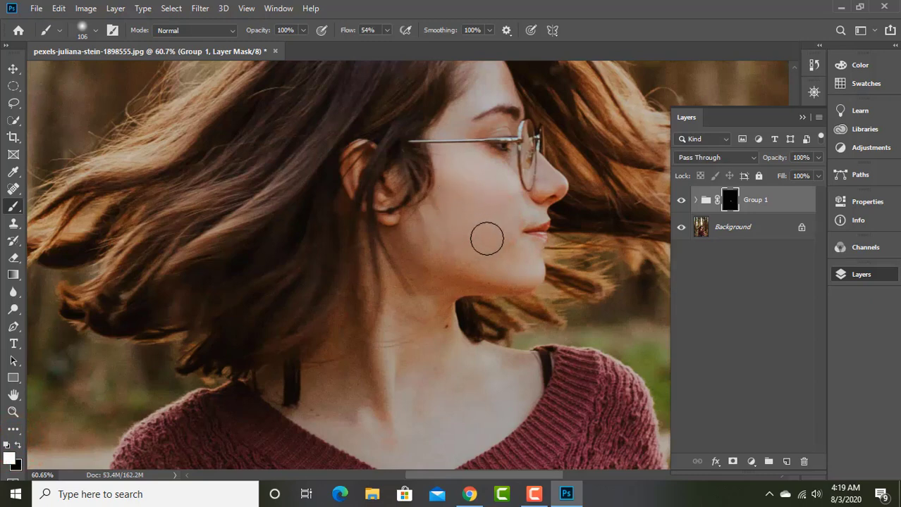
pyautogui.click(491, 239)
pyautogui.click(467, 257)
pyautogui.click(438, 213)
pyautogui.click(421, 226)
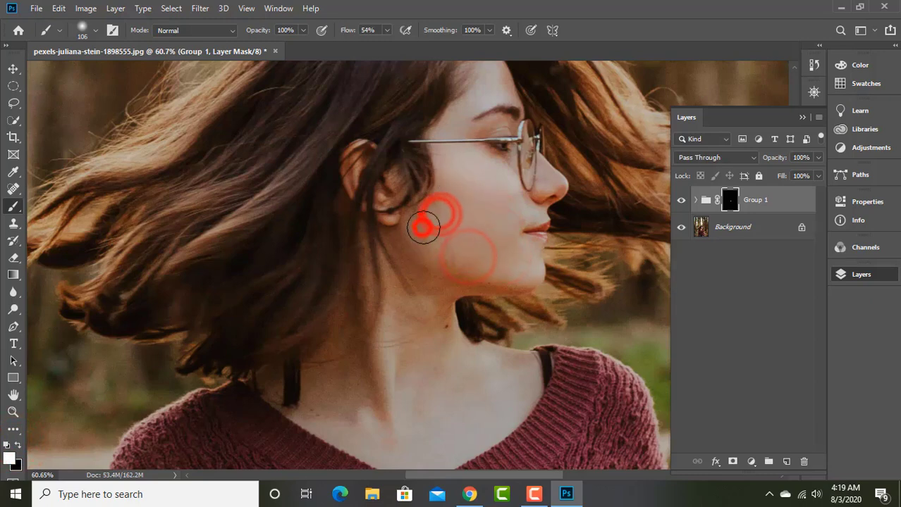
pyautogui.click(447, 251)
pyautogui.click(469, 262)
pyautogui.click(497, 263)
pyautogui.scroll(2, 480, 212)
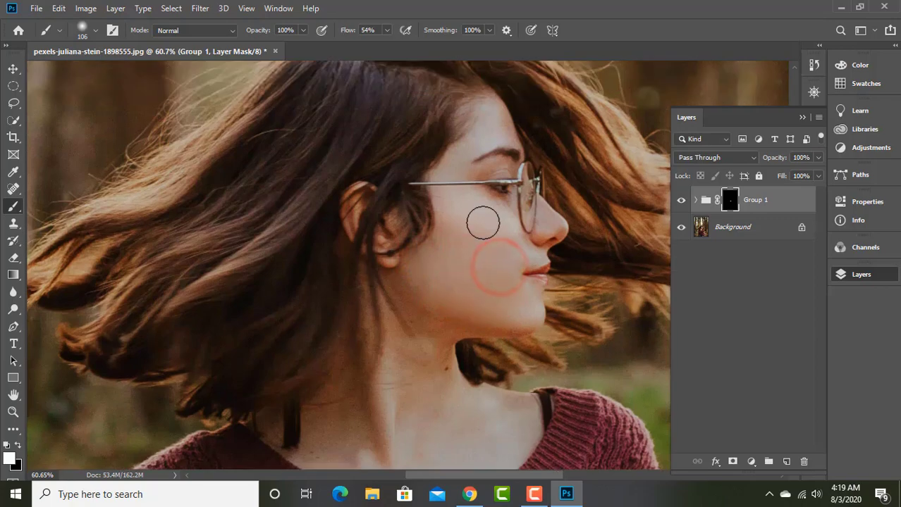
pyautogui.scroll(2, 487, 218)
pyautogui.click(447, 206)
pyautogui.click(437, 231)
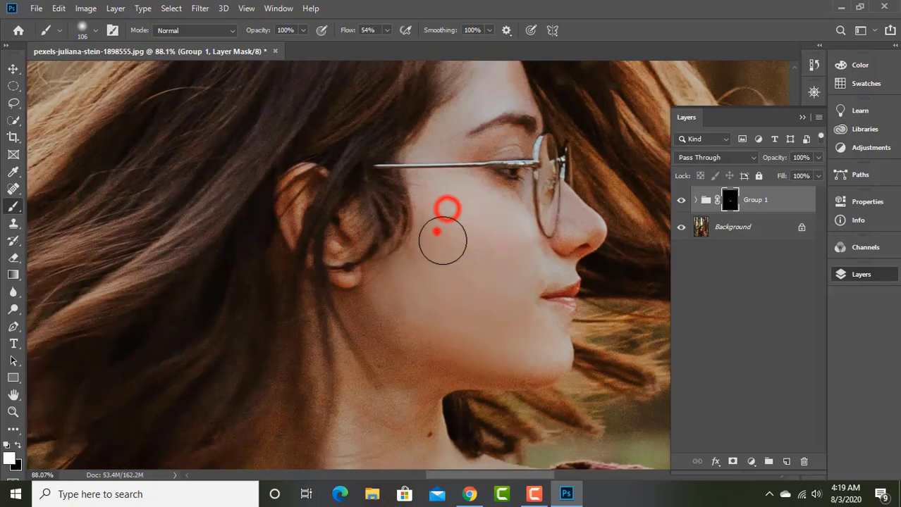
pyautogui.click(500, 257)
pyautogui.click(521, 262)
pyautogui.click(460, 217)
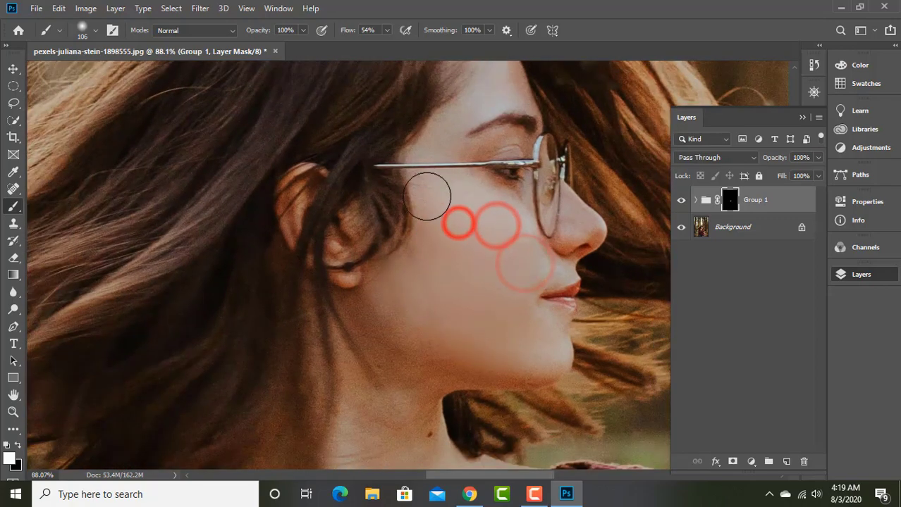
# With a smaller brush, paint the mask from the cheekbone down toward the jaw.
pyautogui.moveTo(426, 198)
pyautogui.mouseDown()
pyautogui.moveTo(416, 200)
pyautogui.moveTo(416, 187)
pyautogui.mouseUp()
pyautogui.click(465, 186)
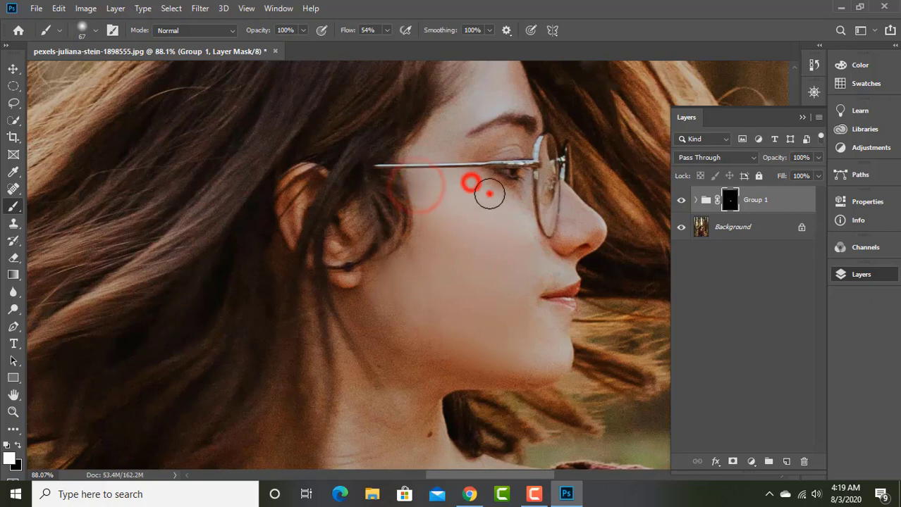
pyautogui.click(514, 215)
pyautogui.click(541, 257)
pyautogui.click(438, 238)
pyautogui.click(423, 214)
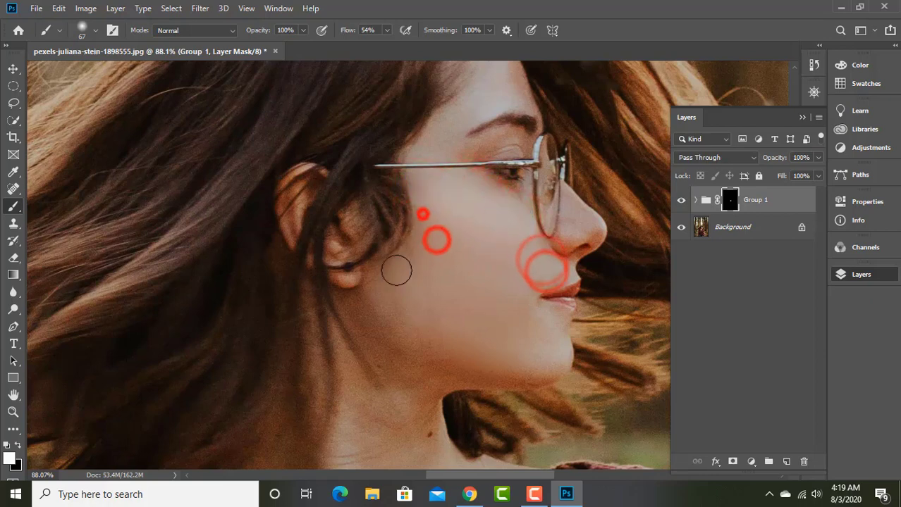
pyautogui.click(401, 259)
pyautogui.click(384, 296)
pyautogui.click(426, 326)
pyautogui.click(457, 343)
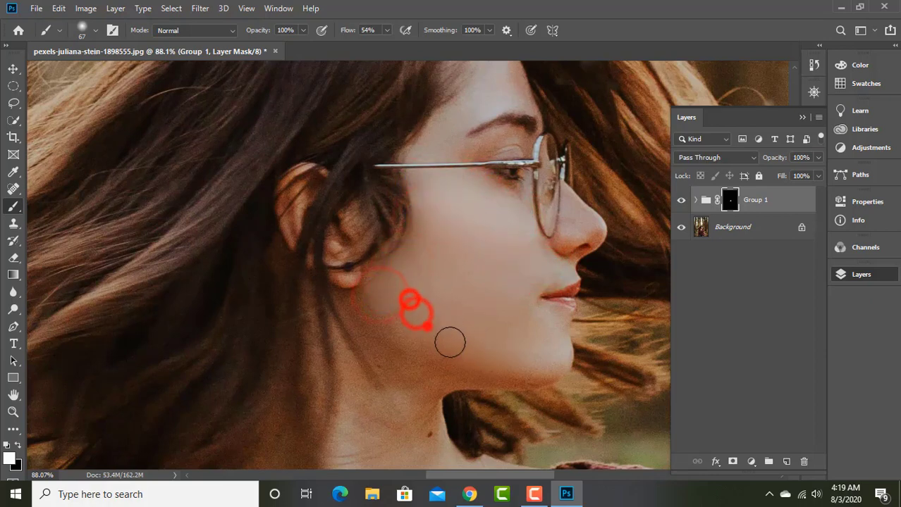
# Reveal the adjustments around the chin, jaw, lips and just under the nose.
pyautogui.click(539, 316)
pyautogui.click(551, 342)
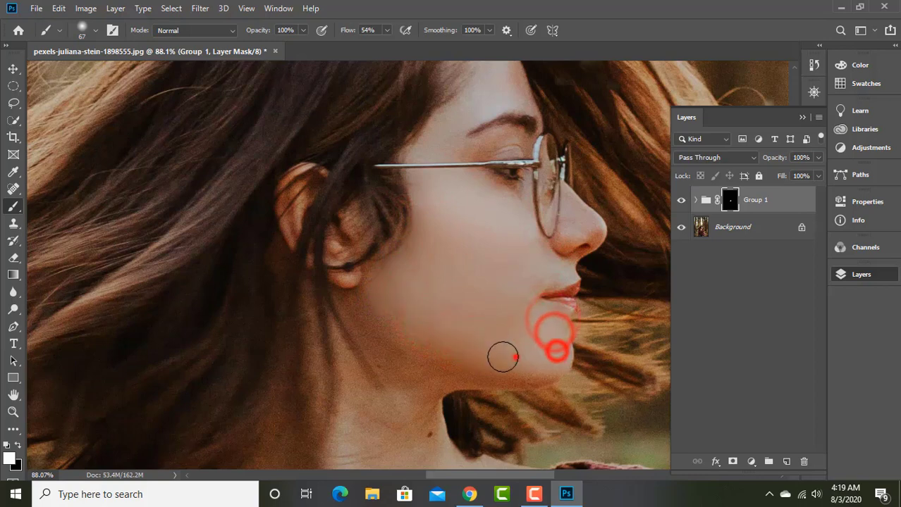
pyautogui.click(514, 357)
pyautogui.click(535, 315)
pyautogui.click(539, 356)
pyautogui.click(536, 384)
pyautogui.click(537, 275)
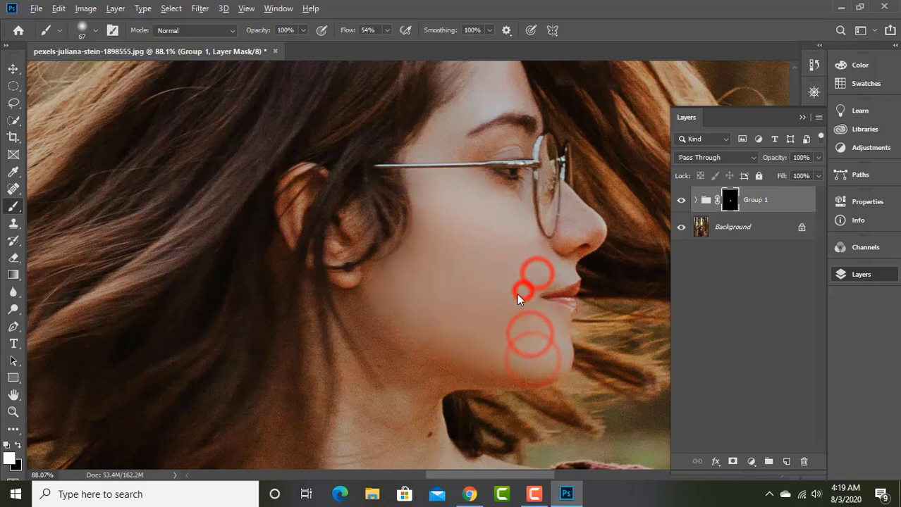
pyautogui.click(522, 289)
pyautogui.click(567, 264)
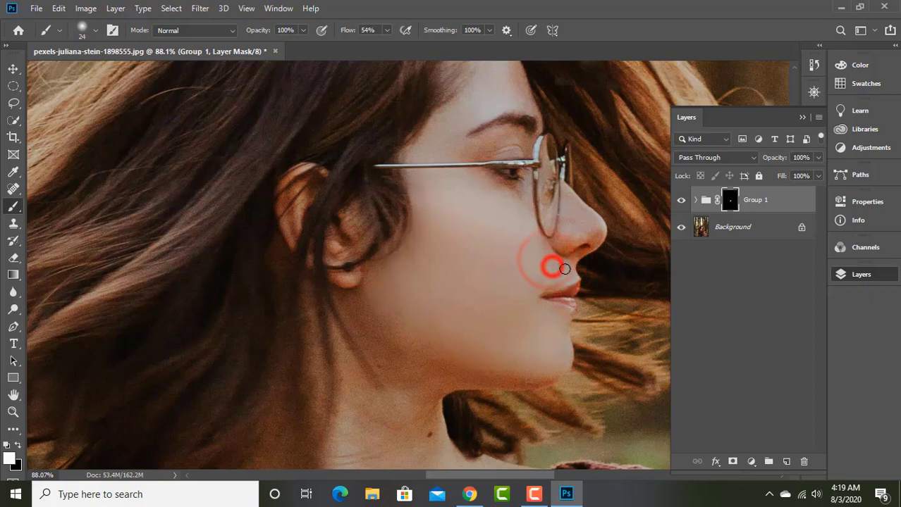
# Paint the mask over the eye area and along the eyebrow with a 51–65 px brush.
pyautogui.moveTo(553, 268)
pyautogui.mouseDown()
pyautogui.moveTo(556, 278)
pyautogui.moveTo(529, 237)
pyautogui.mouseUp()
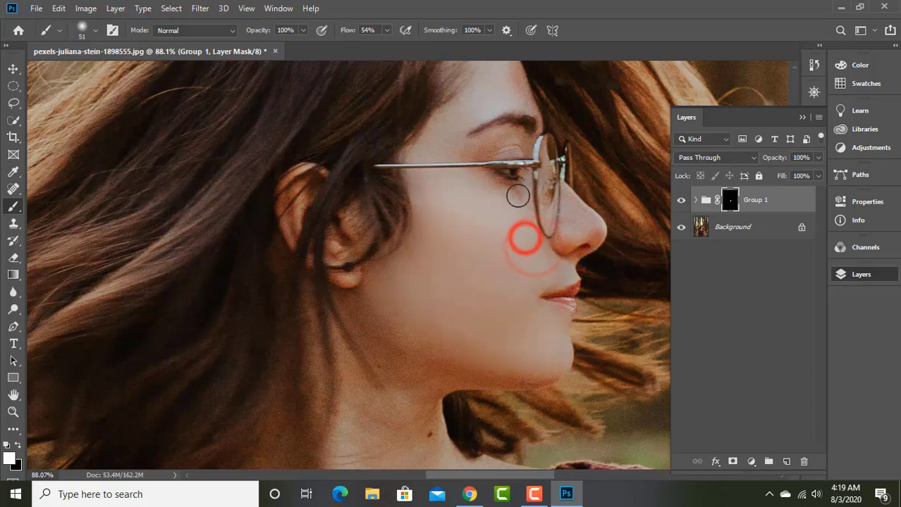
pyautogui.moveTo(494, 178); pyautogui.dragTo(487, 174)
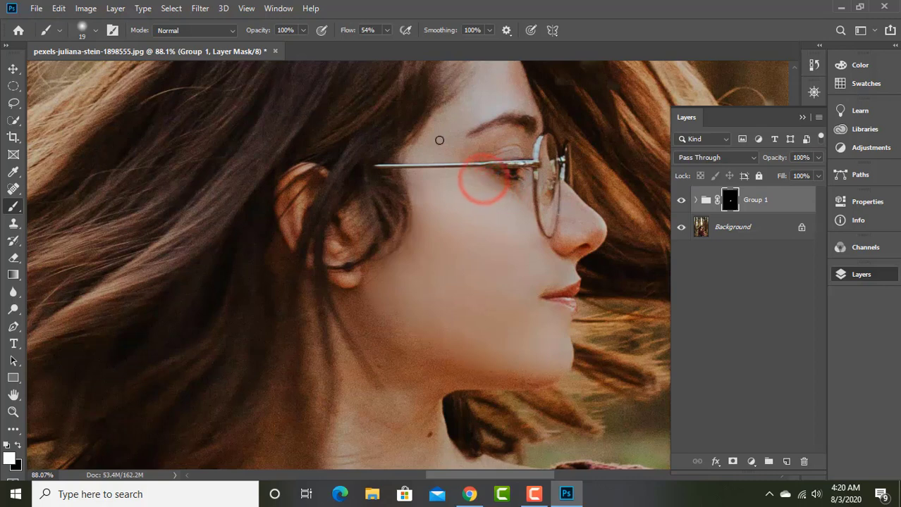
pyautogui.moveTo(439, 141); pyautogui.dragTo(451, 139)
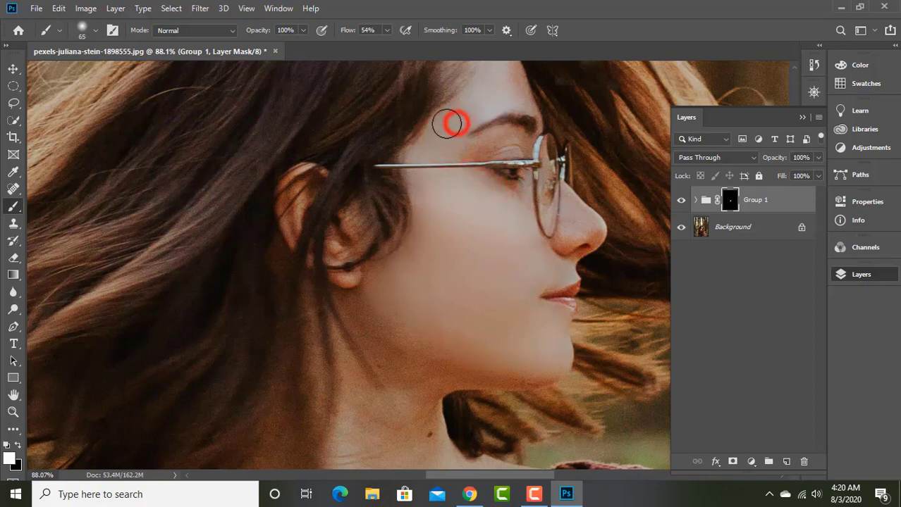
pyautogui.click(483, 100)
pyautogui.scroll(2, 486, 99)
pyautogui.click(501, 147)
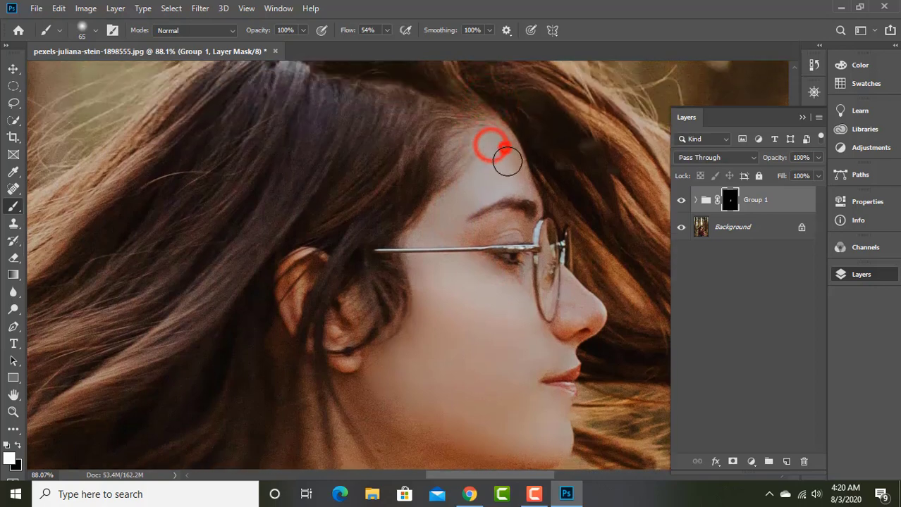
pyautogui.moveTo(487, 179); pyautogui.dragTo(469, 190)
pyautogui.click(481, 171)
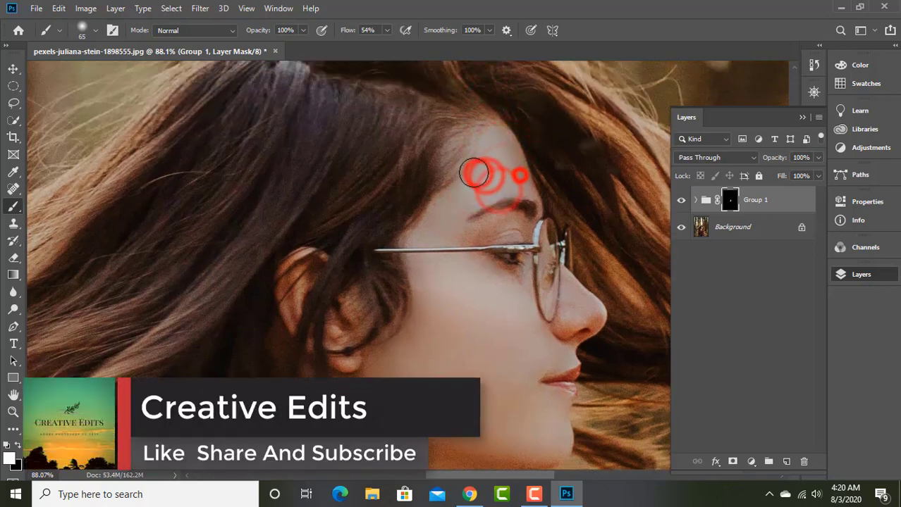
pyautogui.click(519, 172)
# Set the brush to 66% opacity and about 35 px size.
pyautogui.click(303, 30)
pyautogui.moveTo(259, 46); pyautogui.dragTo(261, 47)
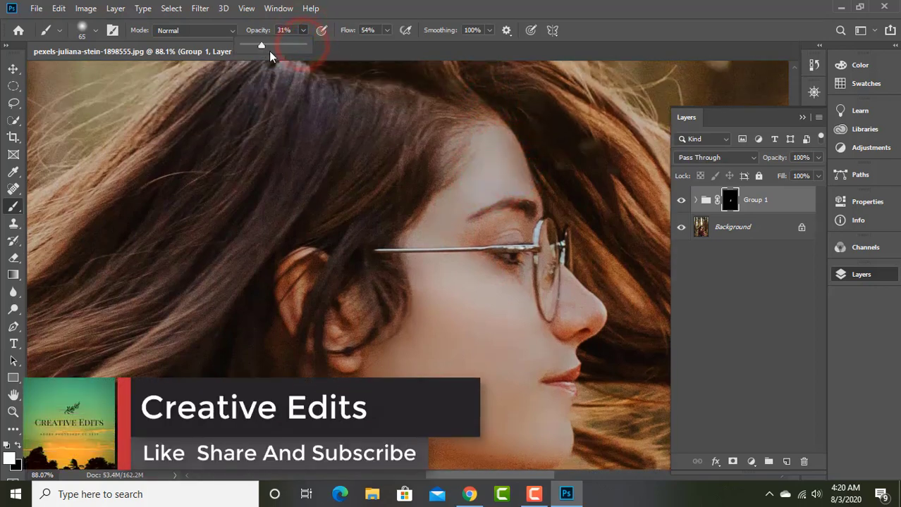
pyautogui.keyDown('alt'); pyautogui.rightClick(497, 148); pyautogui.keyUp('alt')
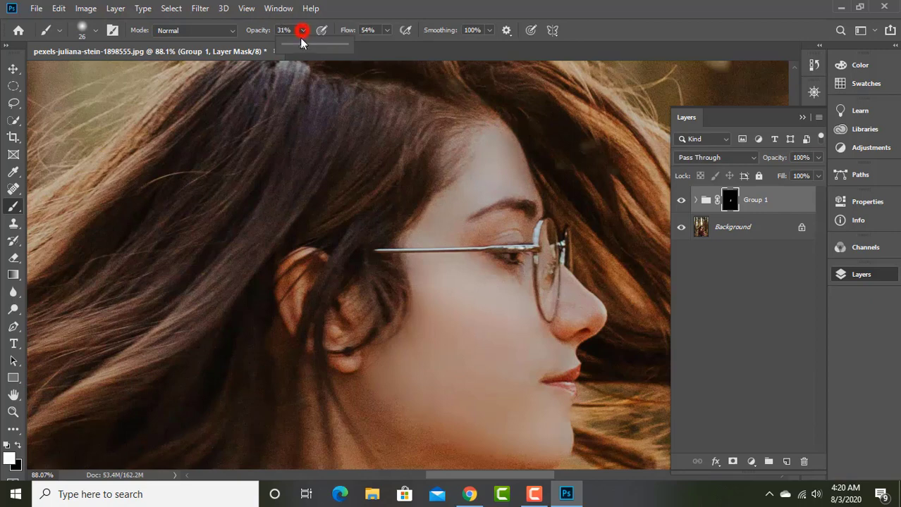
pyautogui.keyDown('alt'); pyautogui.rightClick(513, 224); pyautogui.keyUp('alt')
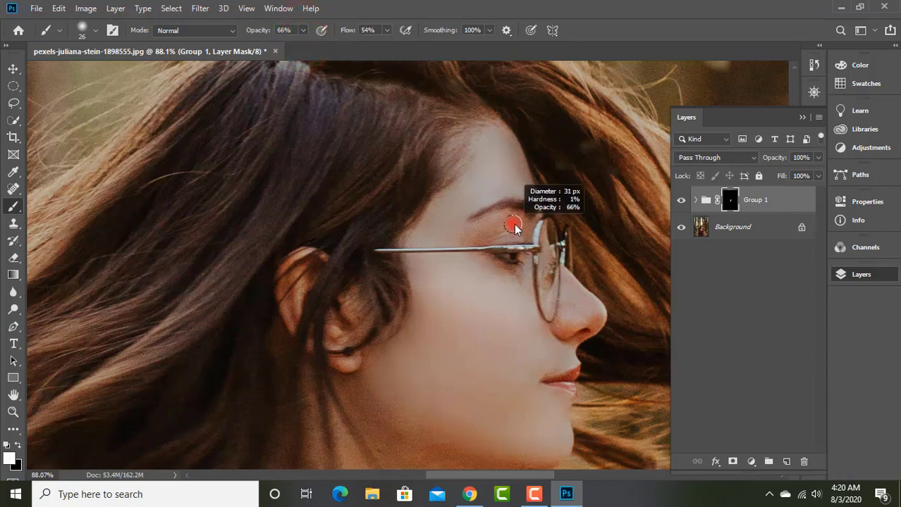
pyautogui.moveTo(517, 224)
pyautogui.mouseDown()
pyautogui.moveTo(474, 236)
pyautogui.moveTo(518, 232)
pyautogui.moveTo(464, 235)
pyautogui.moveTo(506, 214)
pyautogui.moveTo(492, 211)
pyautogui.moveTo(422, 241)
pyautogui.moveTo(483, 265)
pyautogui.moveTo(499, 262)
pyautogui.moveTo(565, 304)
pyautogui.moveTo(576, 289)
pyautogui.moveTo(587, 308)
pyautogui.moveTo(573, 306)
pyautogui.moveTo(571, 330)
pyautogui.moveTo(555, 328)
pyautogui.moveTo(581, 321)
pyautogui.moveTo(580, 341)
pyautogui.moveTo(572, 299)
pyautogui.moveTo(575, 308)
pyautogui.mouseUp()
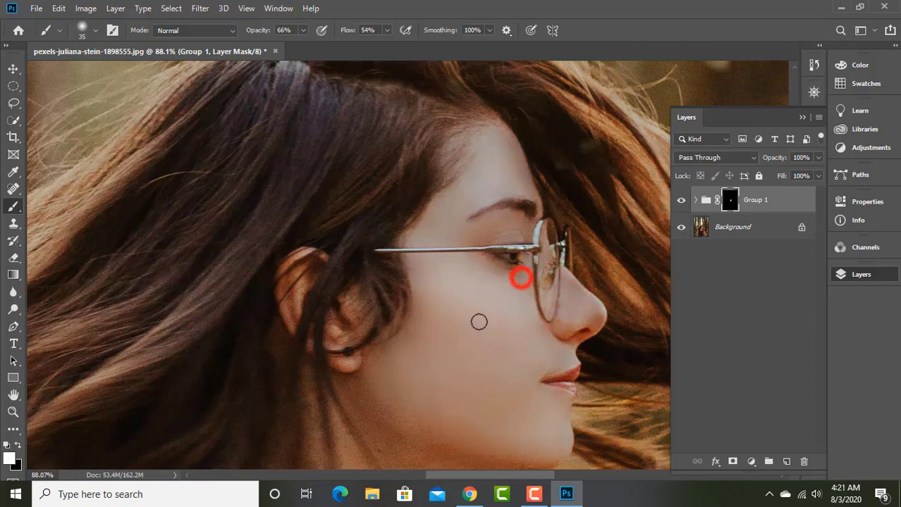
# Paint the mask along the jawline, resizing the brush to 118 px for the neck.
pyautogui.scroll(-3, 479, 322)
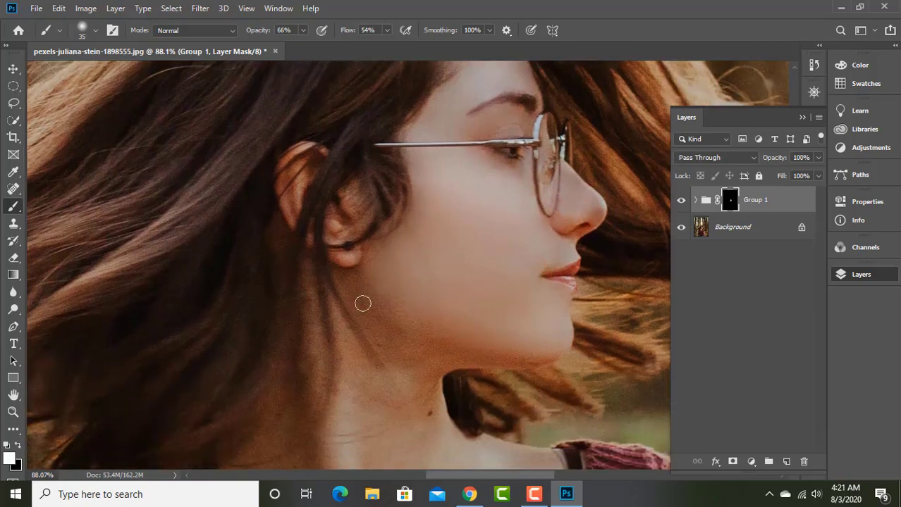
pyautogui.press(']')
pyautogui.press(']')
pyautogui.press(']')
pyautogui.moveTo(381, 306); pyautogui.dragTo(405, 305)
pyautogui.moveTo(395, 373); pyautogui.dragTo(423, 367)
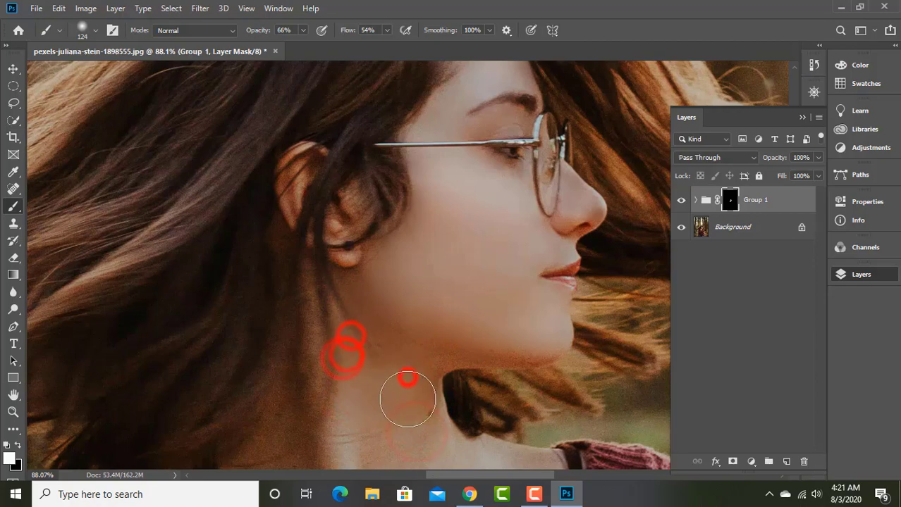
pyautogui.scroll(-3, 406, 377)
pyautogui.scroll(2, 440, 375)
pyautogui.scroll(2, 458, 296)
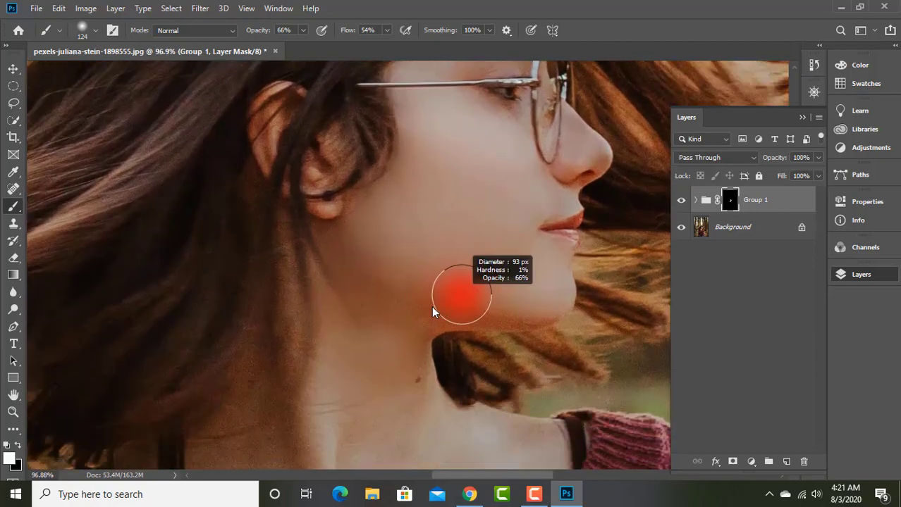
pyautogui.moveTo(422, 315); pyautogui.dragTo(457, 316)
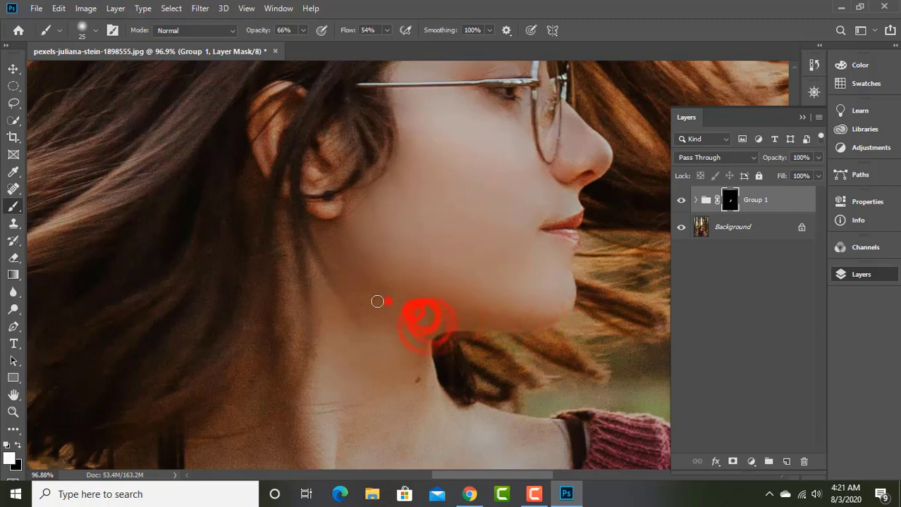
pyautogui.moveTo(389, 333); pyautogui.dragTo(375, 311)
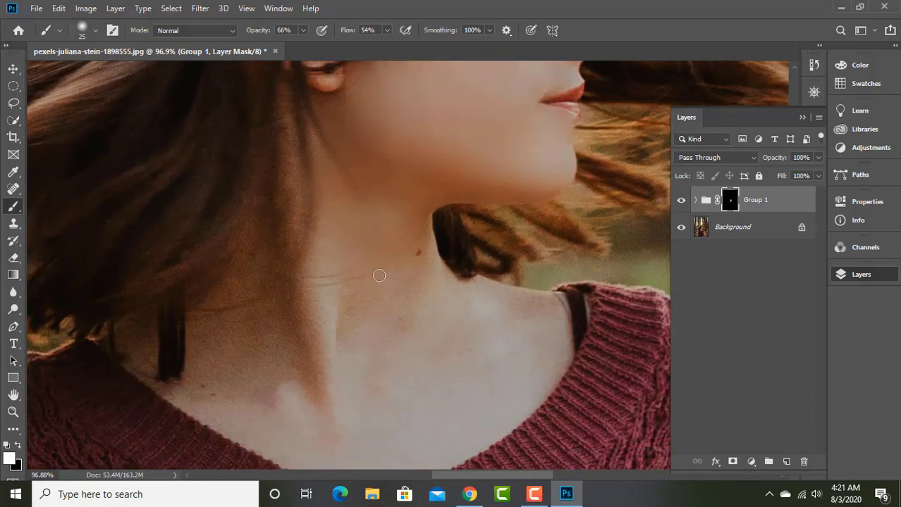
# Paint the mask across the neck and over the collarbone.
pyautogui.click(410, 304)
pyautogui.click(485, 321)
pyautogui.click(514, 315)
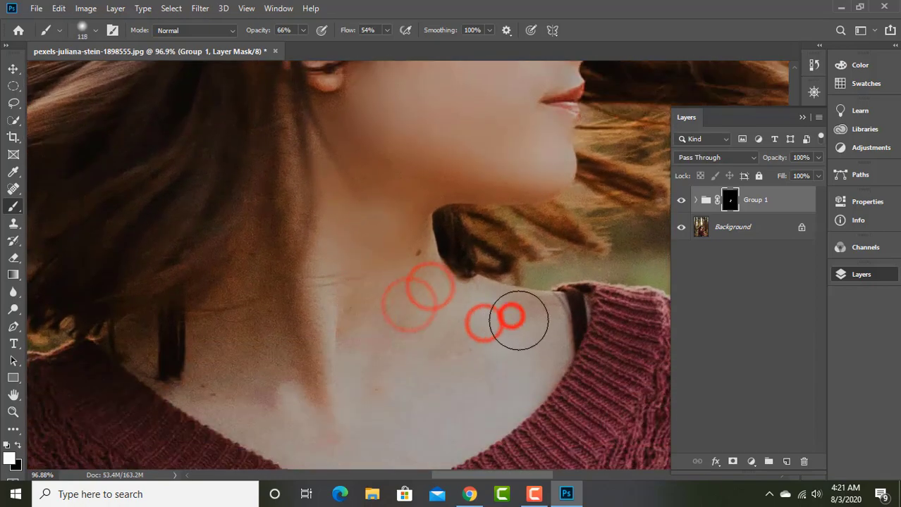
pyautogui.click(525, 344)
pyautogui.click(460, 418)
pyautogui.click(370, 356)
pyautogui.click(286, 334)
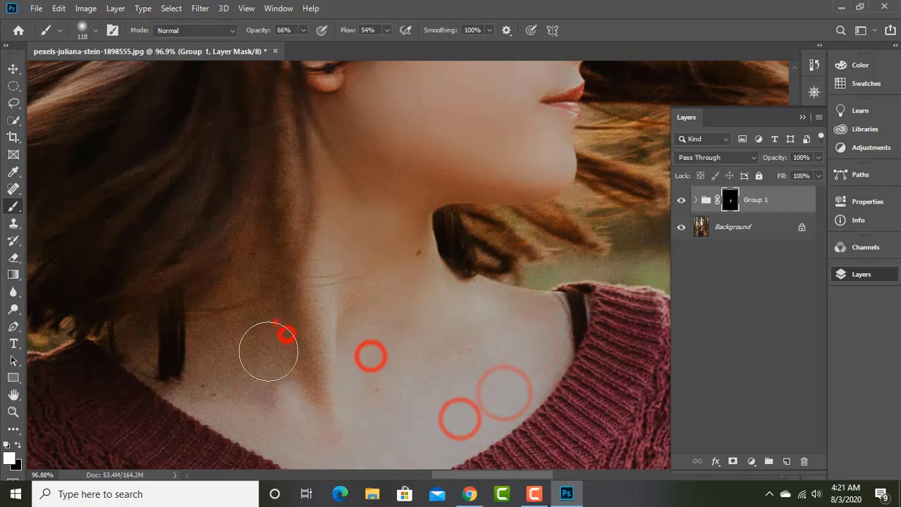
pyautogui.click(226, 339)
pyautogui.click(238, 372)
pyautogui.click(222, 401)
pyautogui.click(276, 417)
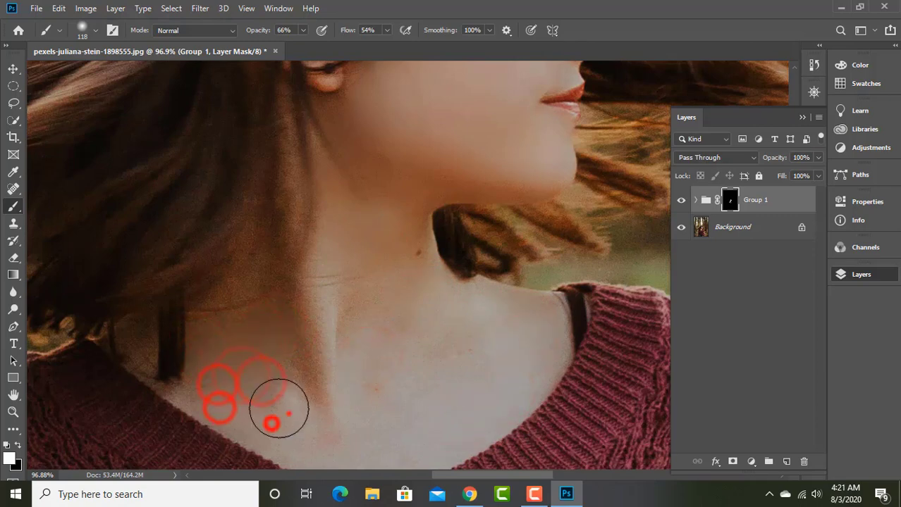
pyautogui.click(341, 468)
# Paint the mask up the neck, below the jaw and ear, and on the lower neck.
pyautogui.scroll(-2, 404, 448)
pyautogui.click(328, 381)
pyautogui.click(422, 331)
pyautogui.click(343, 256)
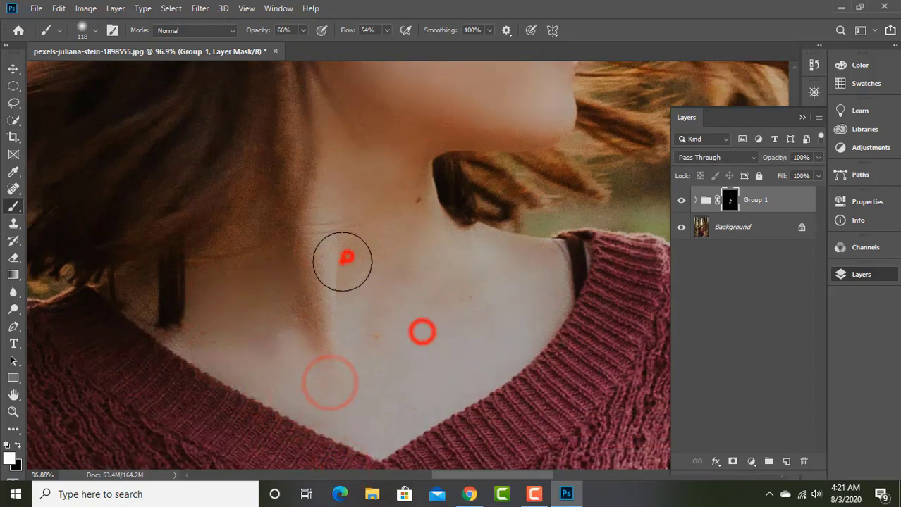
pyautogui.click(311, 245)
pyautogui.click(317, 325)
pyautogui.scroll(2, 323, 268)
pyautogui.click(338, 195)
pyautogui.click(372, 171)
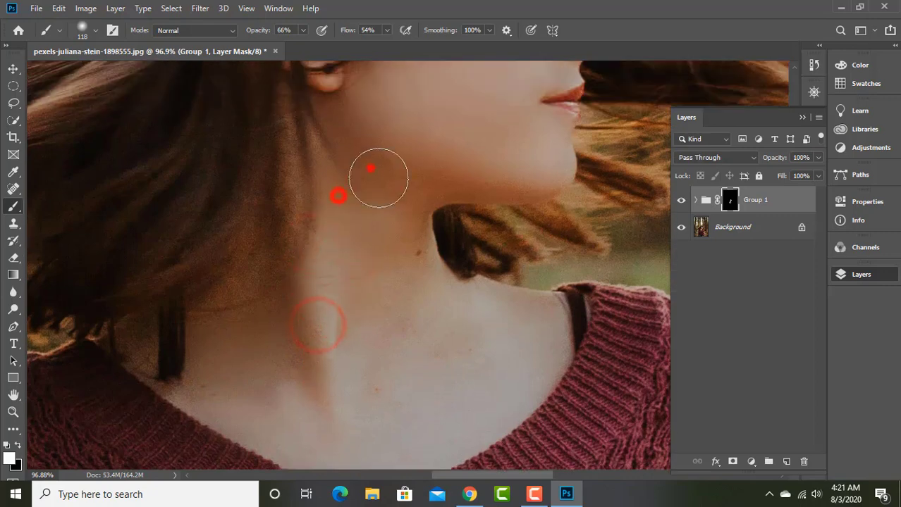
pyautogui.click(319, 142)
pyautogui.click(288, 145)
pyautogui.click(239, 281)
pyautogui.click(210, 341)
pyautogui.click(156, 346)
pyautogui.scroll(-2, 253, 431)
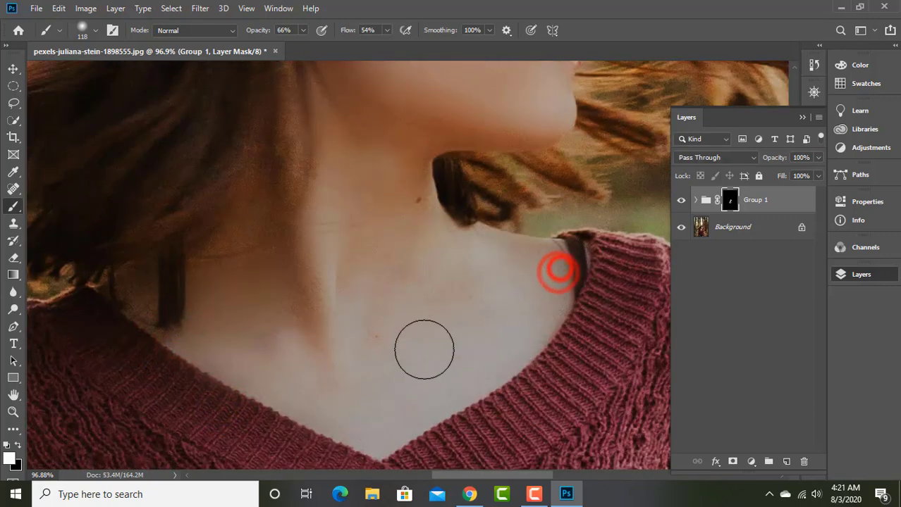
pyautogui.scroll(-3, 425, 345)
pyautogui.scroll(-2, 426, 345)
pyautogui.scroll(-1, 426, 345)
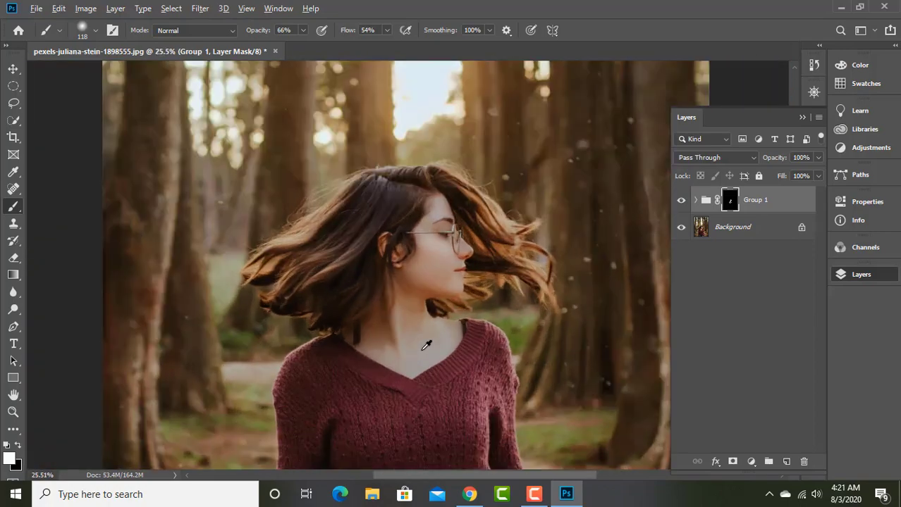
# Stamp all visible layers into a new merged Layer 1 with Ctrl+Alt+Shift+E.
pyautogui.scroll(-1, 426, 345)
pyautogui.scroll(-1, 379, 283)
pyautogui.scroll(-2, 382, 289)
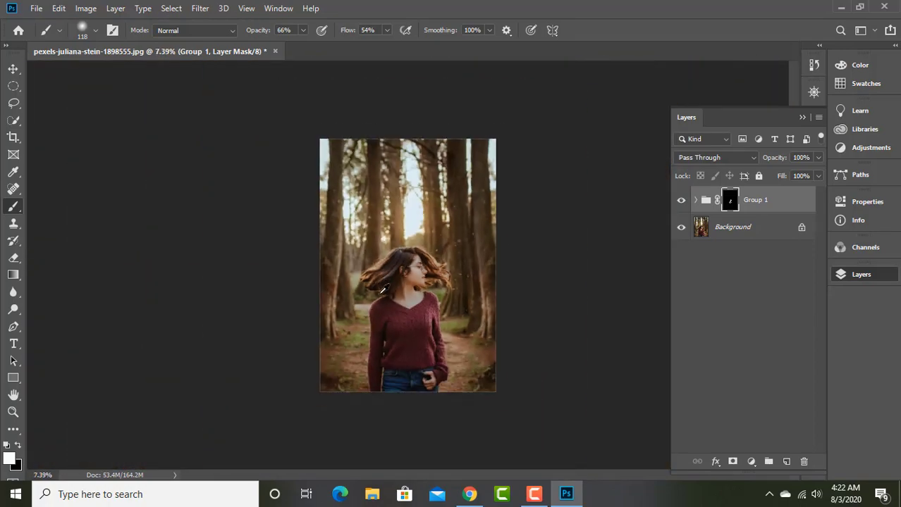
pyautogui.scroll(1, 383, 288)
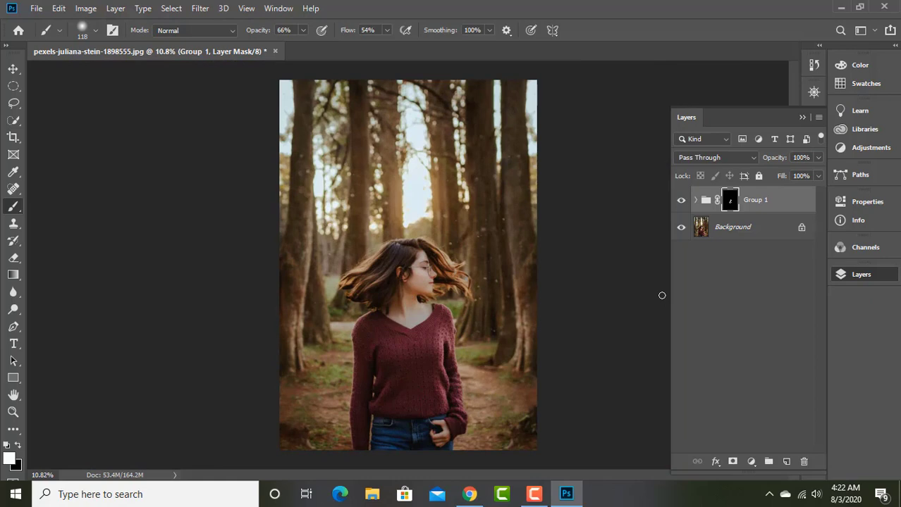
pyautogui.hotkey('ctrl', 'alt', 'shift', 'e')
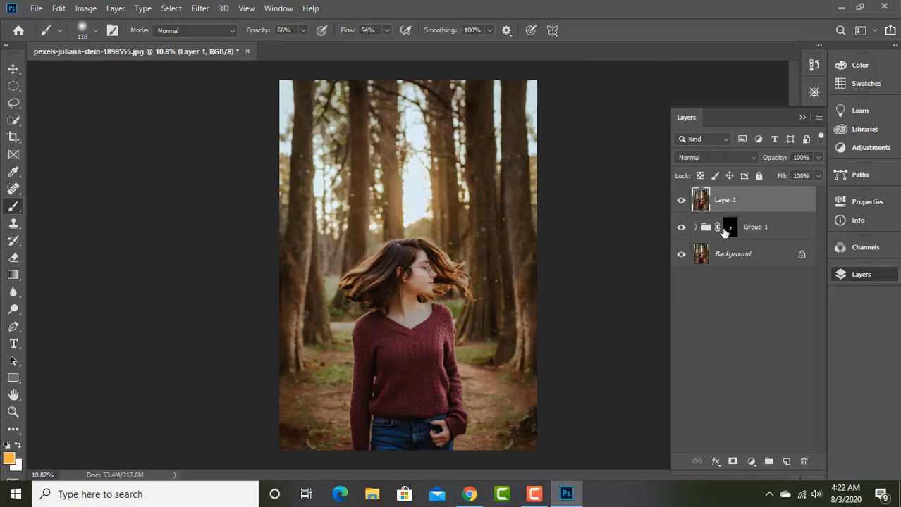
# In Camera Raw, give Layer 1 Temperature -34, Tint -13 and Exposure +0.50.
pyautogui.hotkey('ctrl', 'shift', 'a')
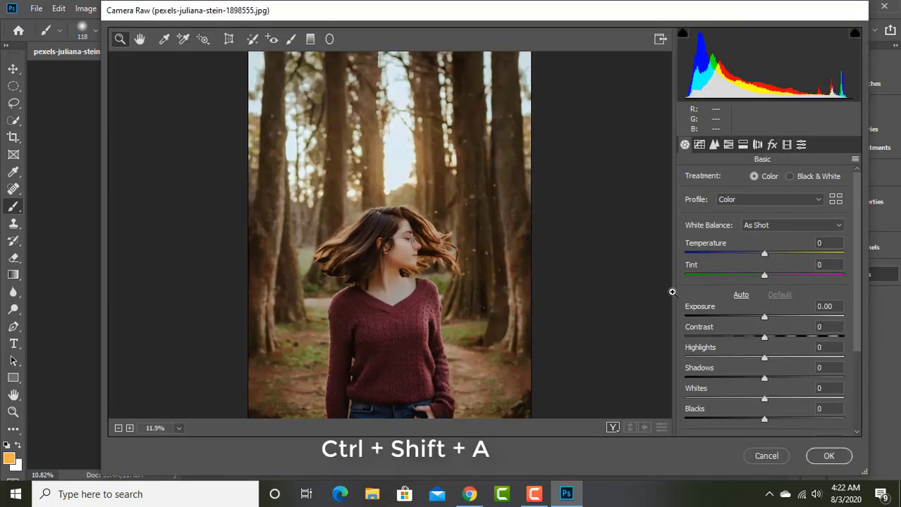
pyautogui.moveTo(764, 254)
pyautogui.mouseDown()
pyautogui.moveTo(751, 255)
pyautogui.moveTo(752, 277)
pyautogui.mouseUp()
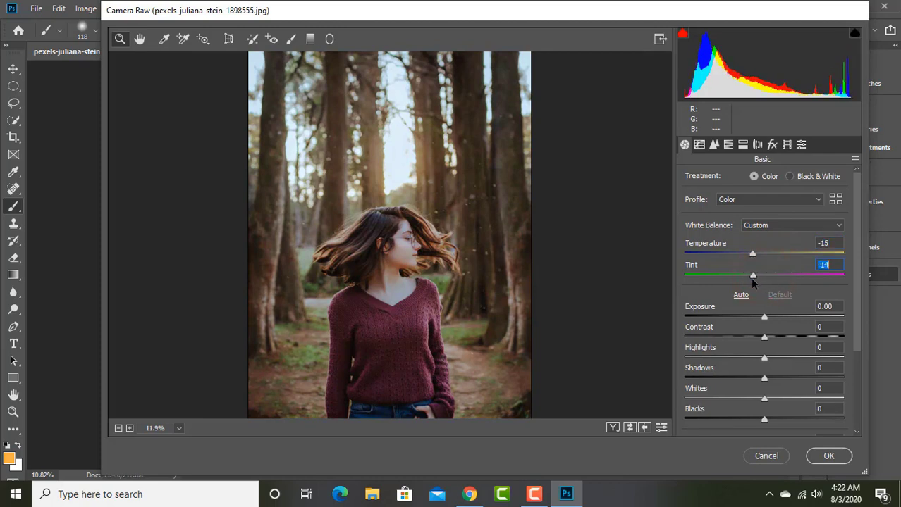
pyautogui.moveTo(765, 318); pyautogui.dragTo(773, 320)
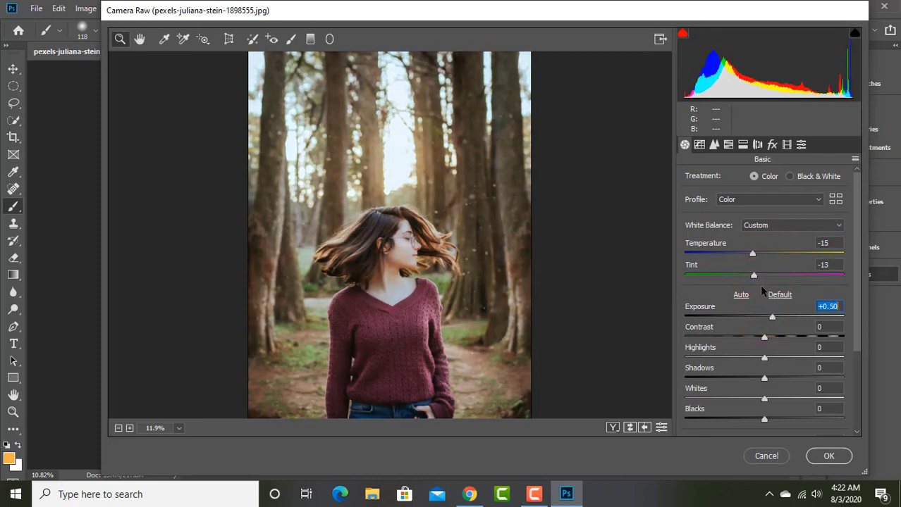
pyautogui.moveTo(752, 255); pyautogui.dragTo(736, 260)
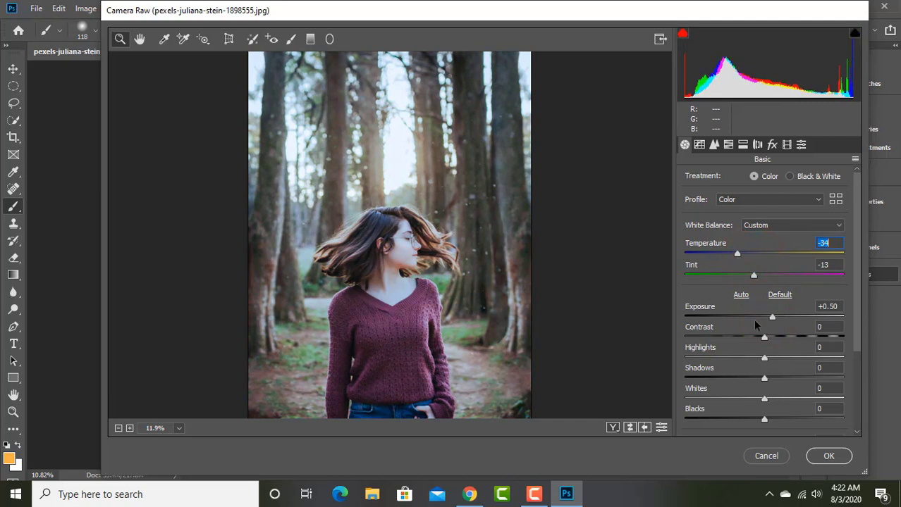
pyautogui.click(764, 420)
pyautogui.click(826, 456)
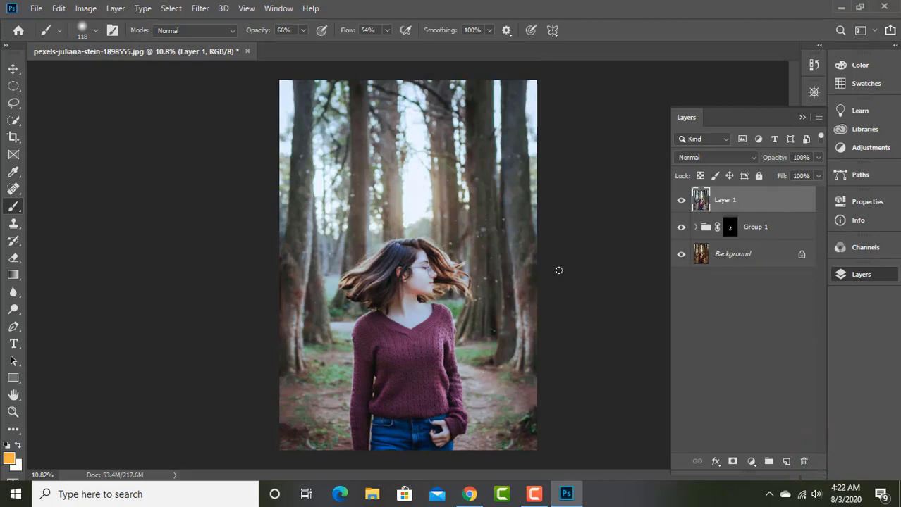
# Run a second Camera Raw pass on Layer 1 with Exposure -0.30 and Temperature +17.
pyautogui.scroll(2, 437, 305)
pyautogui.scroll(3, 430, 285)
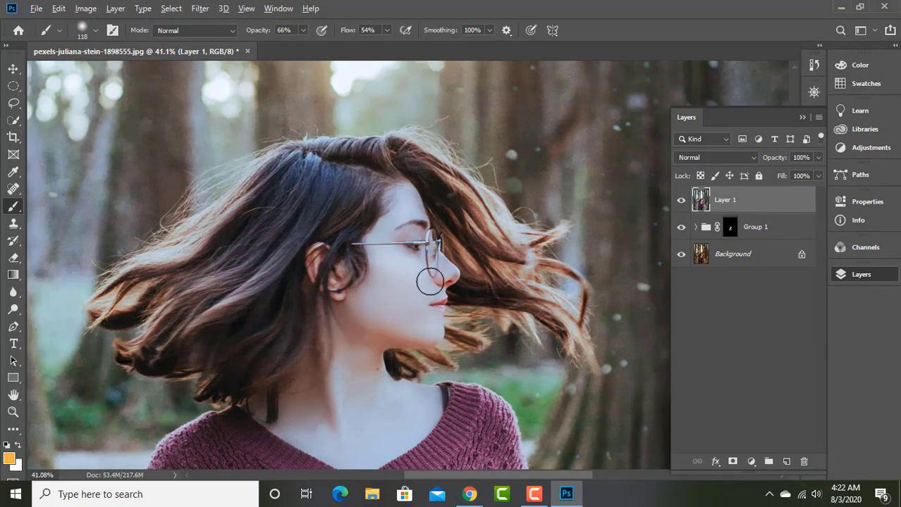
pyautogui.scroll(-2, 431, 282)
pyautogui.scroll(-3, 435, 277)
pyautogui.scroll(-1, 435, 277)
pyautogui.scroll(1, 356, 320)
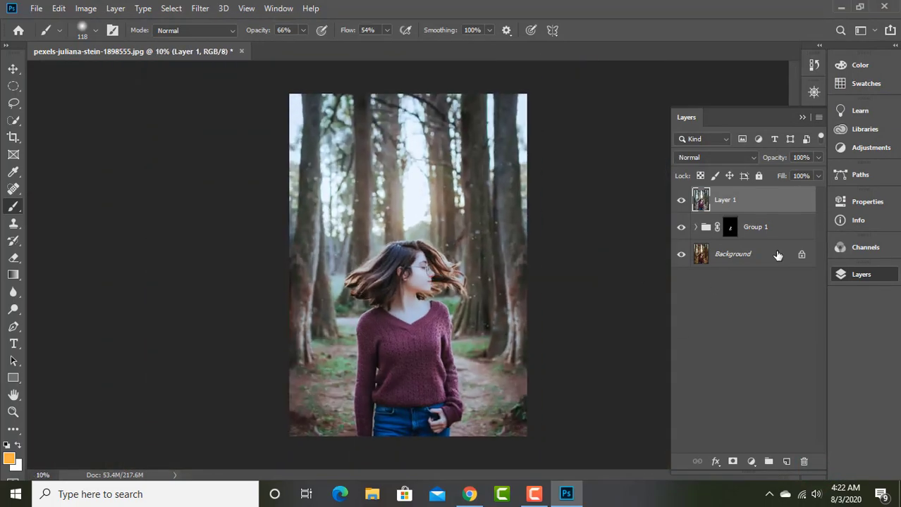
pyautogui.scroll(2, 357, 320)
pyautogui.scroll(-1, 357, 320)
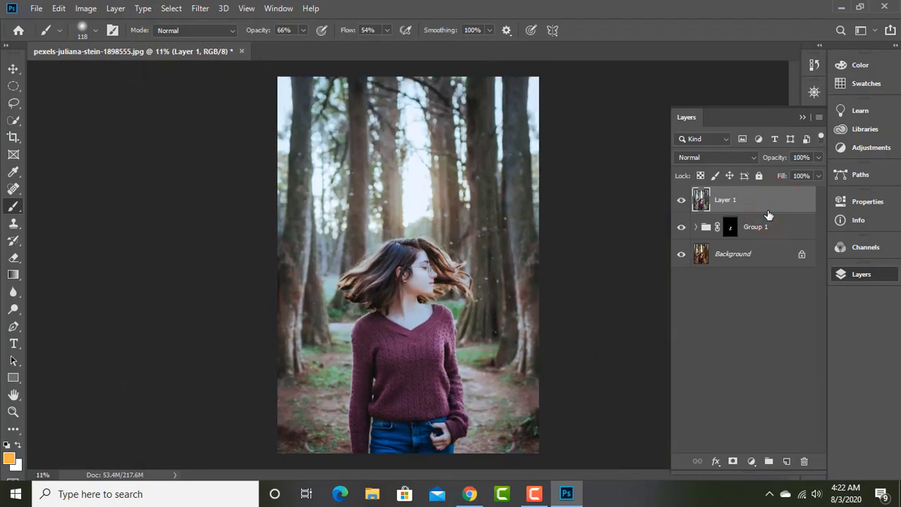
pyautogui.hotkey('ctrl', 'shift', 'a')
pyautogui.moveTo(764, 318); pyautogui.dragTo(759, 318)
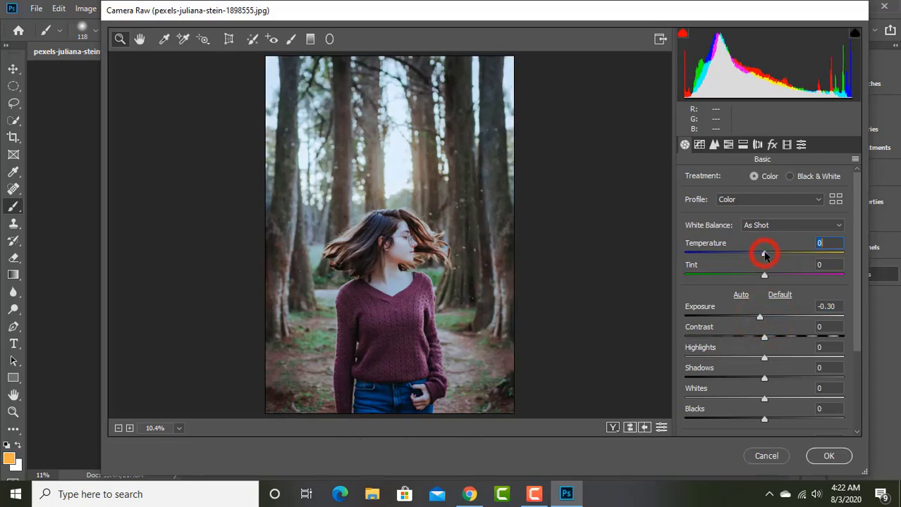
pyautogui.moveTo(764, 254); pyautogui.dragTo(776, 255)
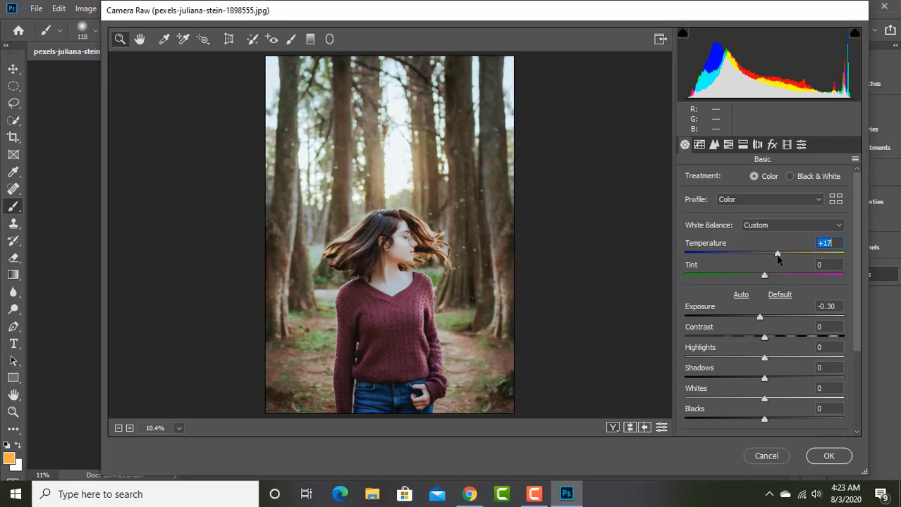
pyautogui.click(828, 456)
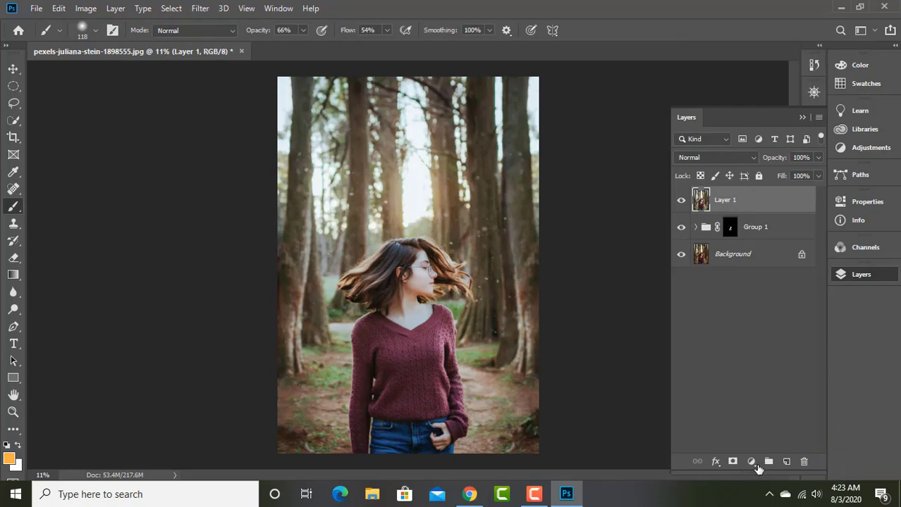
# Add a Curves adjustment layer with the curve pulled down to darken the image.
pyautogui.click(753, 463)
pyautogui.click(765, 294)
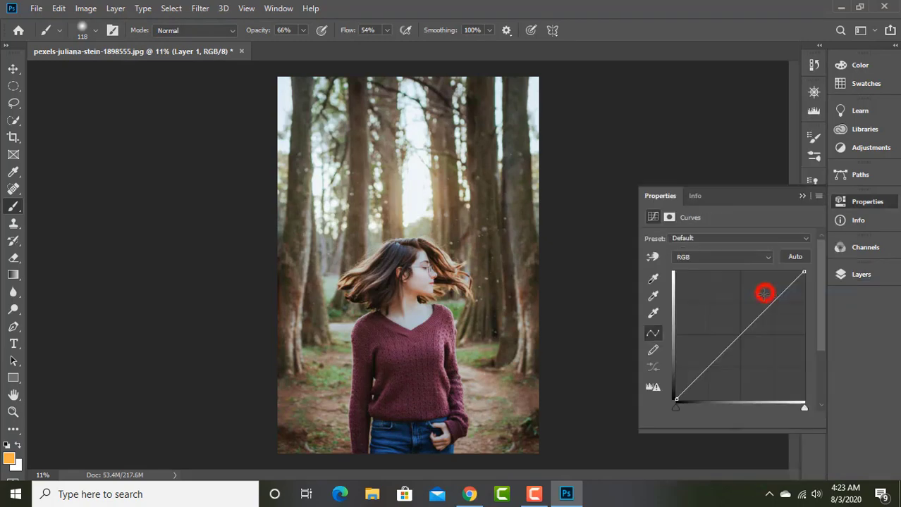
pyautogui.moveTo(746, 331); pyautogui.dragTo(751, 337)
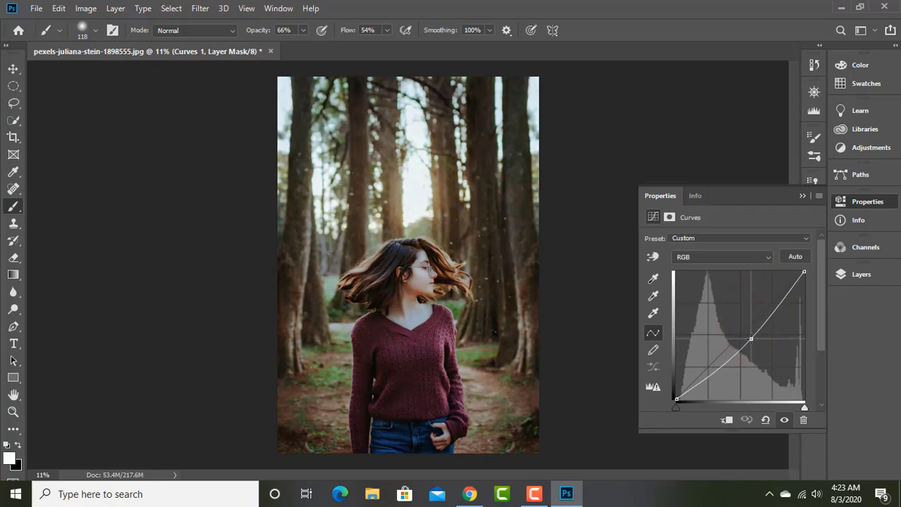
pyautogui.click(804, 197)
pyautogui.moveTo(861, 274); pyautogui.dragTo(792, 267)
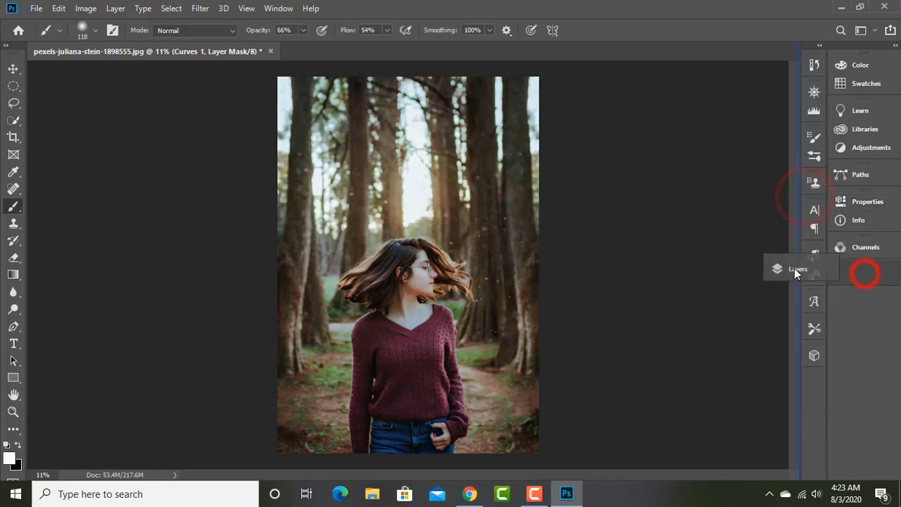
pyautogui.click(755, 65)
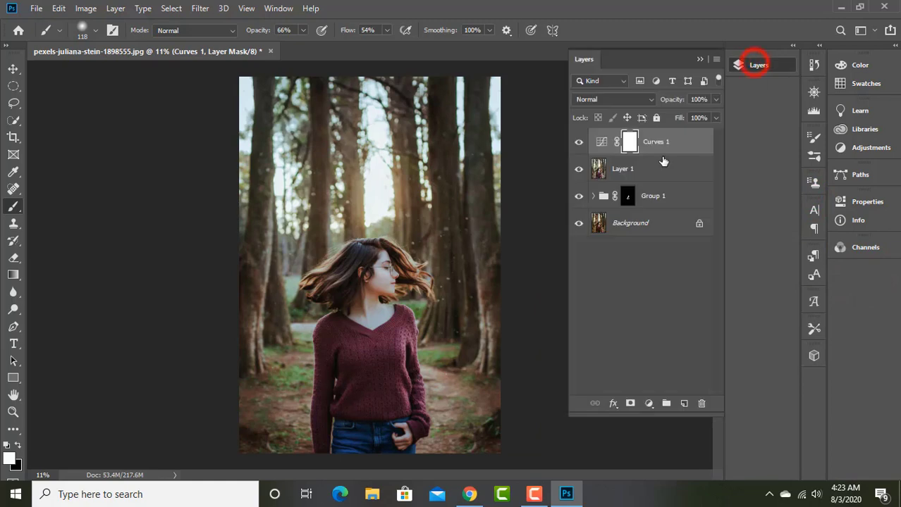
# On the Curves 1 mask, draw an oval selection around the woman and feather it 200 px.
pyautogui.click(629, 143)
pyautogui.click(14, 86)
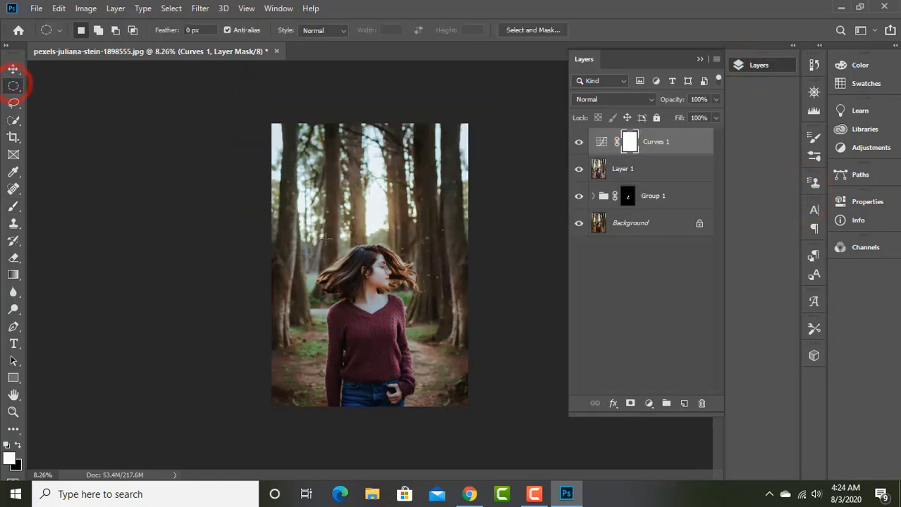
pyautogui.moveTo(323, 227); pyautogui.dragTo(447, 430)
pyautogui.moveTo(412, 349); pyautogui.dragTo(393, 363)
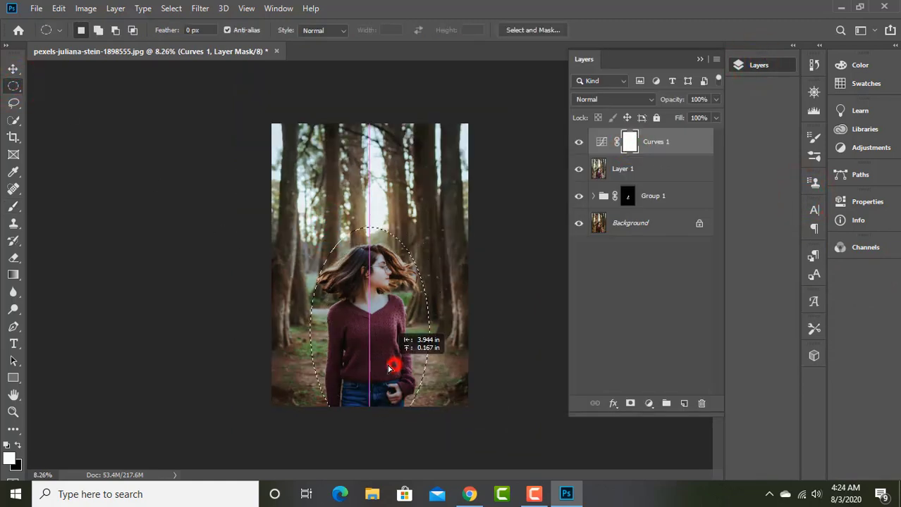
pyautogui.rightClick(394, 363)
pyautogui.click(423, 148)
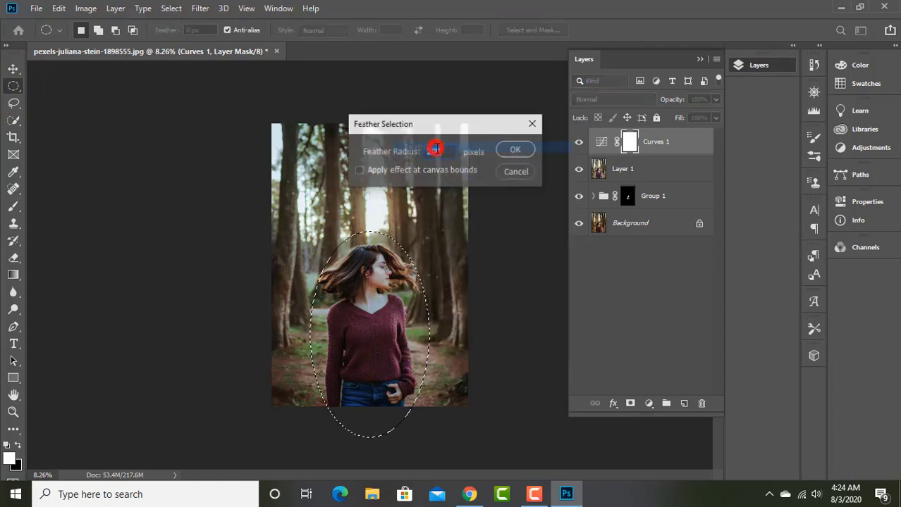
pyautogui.write('200')
pyautogui.click(515, 146)
# Invert the Curves 1 mask so only the edges darken, then deselect.
pyautogui.click(629, 143)
pyautogui.hotkey('ctrl', 'i')
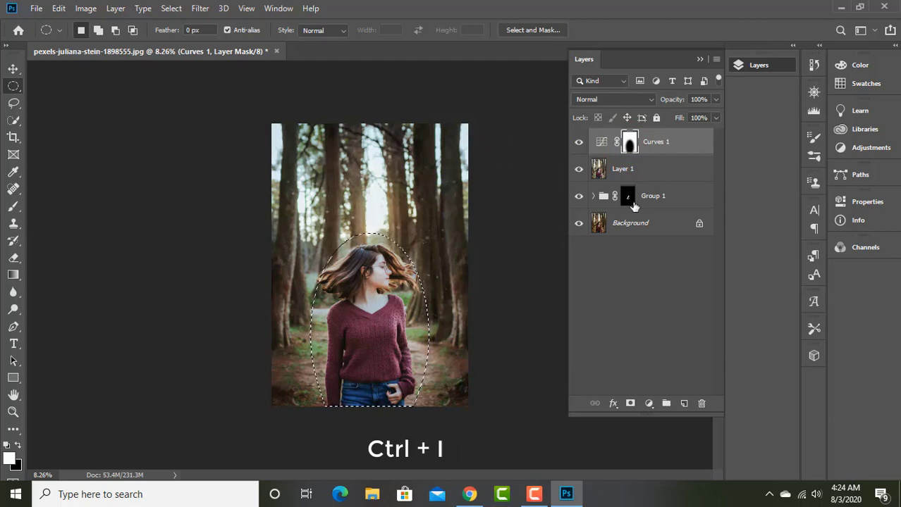
pyautogui.hotkey('ctrl', 'd')
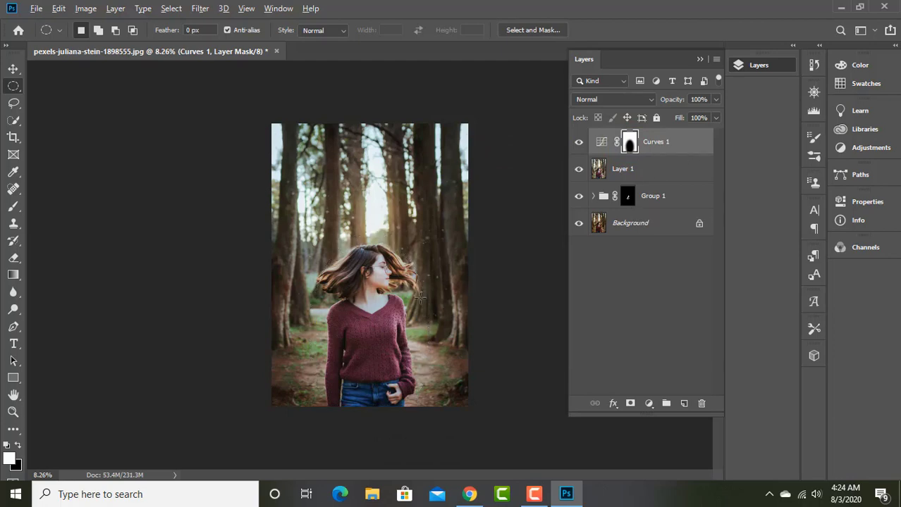
pyautogui.scroll(2, 420, 297)
pyautogui.scroll(-1, 417, 295)
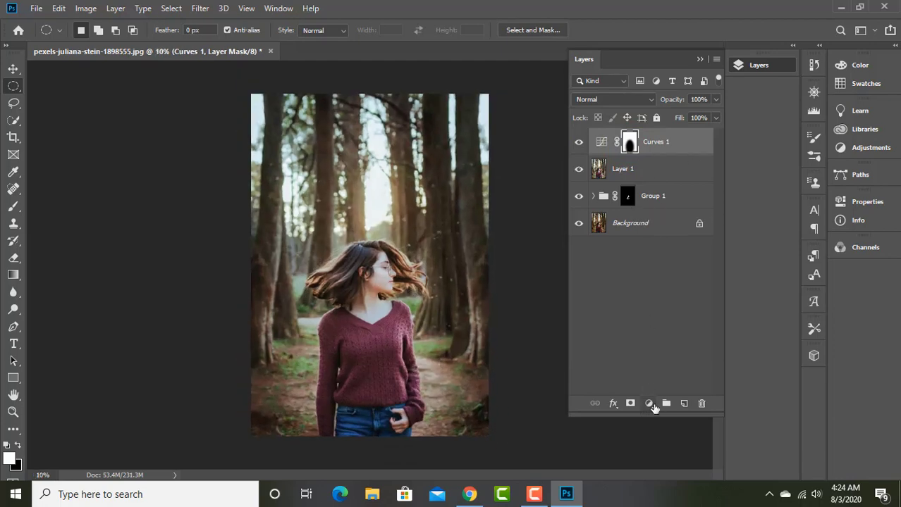
# Add a Hue/Saturation adjustment layer with Master Hue -3 and Lightness -7.
pyautogui.click(630, 403)
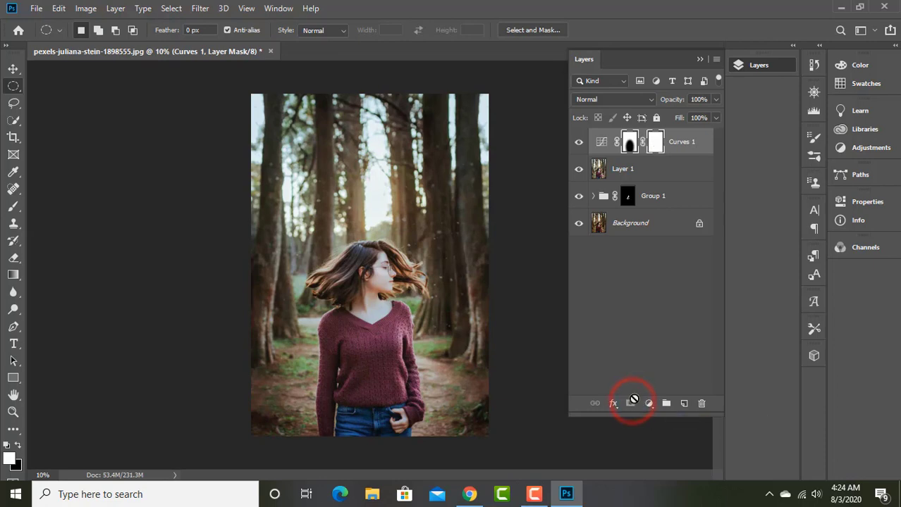
pyautogui.hotkey('ctrl', 'z')
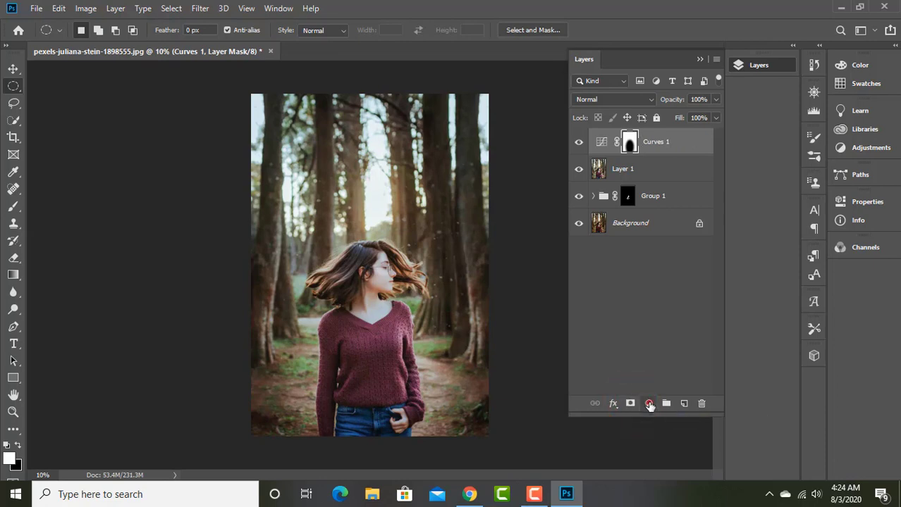
pyautogui.click(649, 404)
pyautogui.click(663, 275)
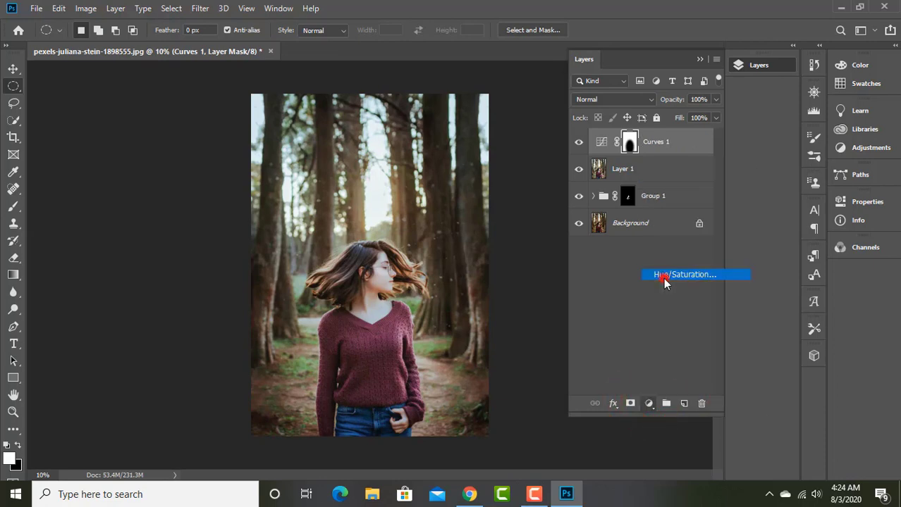
pyautogui.moveTo(726, 289); pyautogui.dragTo(723, 288)
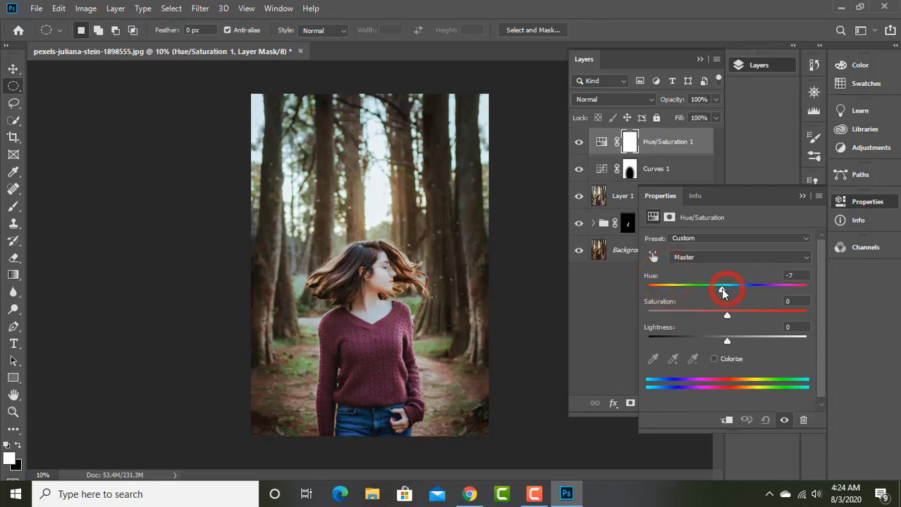
pyautogui.moveTo(726, 337); pyautogui.dragTo(723, 338)
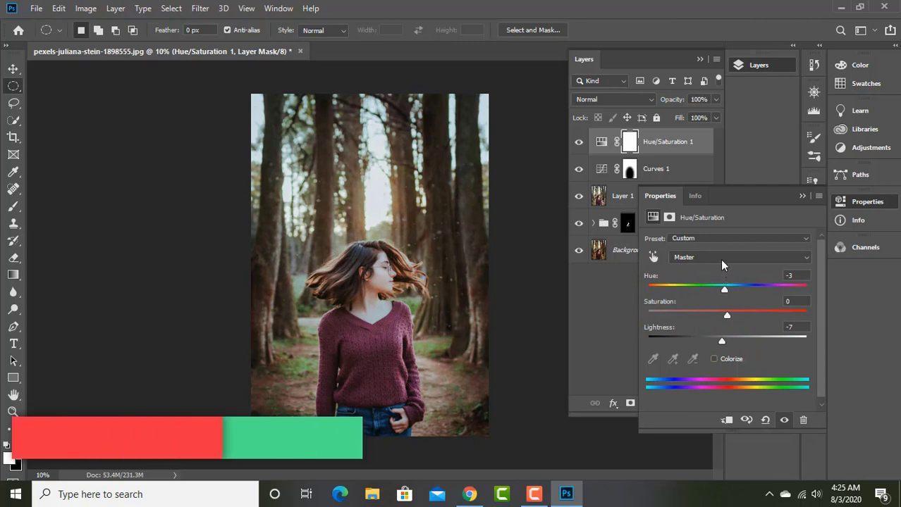
# Set Reds Saturation -7 and Yellows Hue +8, Lightness -7, then compare before and after.
pyautogui.click(720, 258)
pyautogui.click(678, 278)
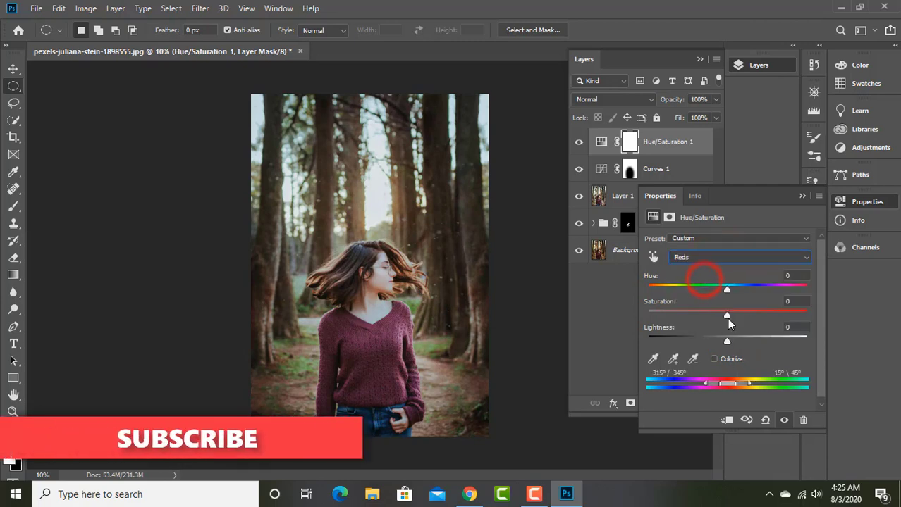
pyautogui.moveTo(726, 315); pyautogui.dragTo(739, 315)
pyautogui.click(724, 257)
pyautogui.click(719, 295)
pyautogui.click(723, 257)
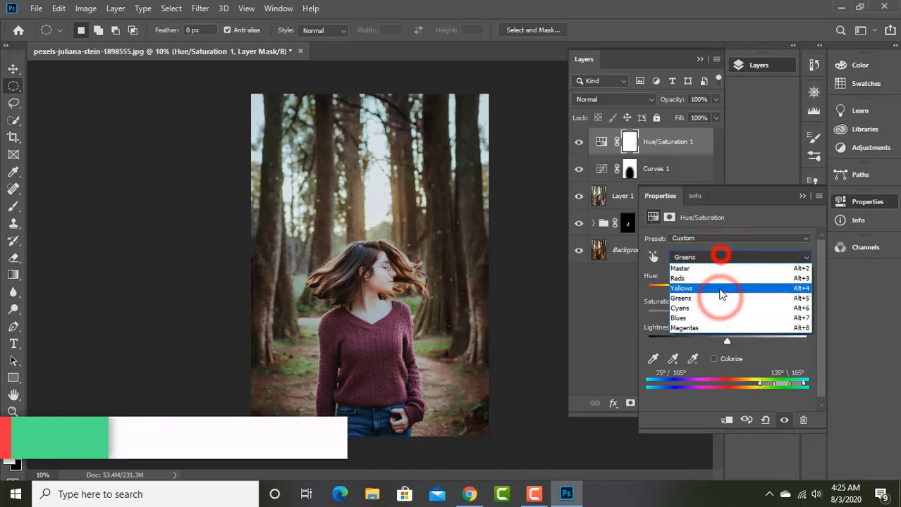
pyautogui.click(719, 290)
pyautogui.moveTo(726, 294)
pyautogui.mouseDown()
pyautogui.moveTo(716, 294)
pyautogui.moveTo(743, 291)
pyautogui.moveTo(732, 291)
pyautogui.mouseUp()
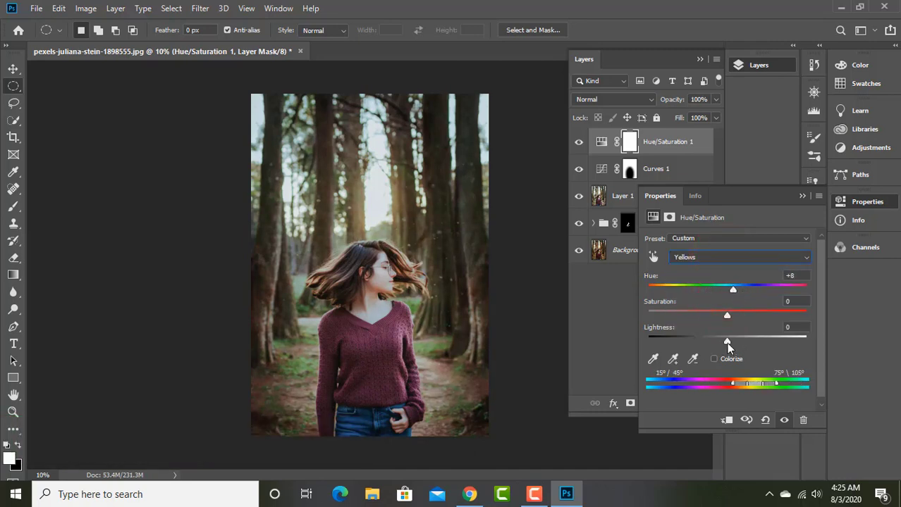
pyautogui.click(801, 197)
pyautogui.click(579, 142)
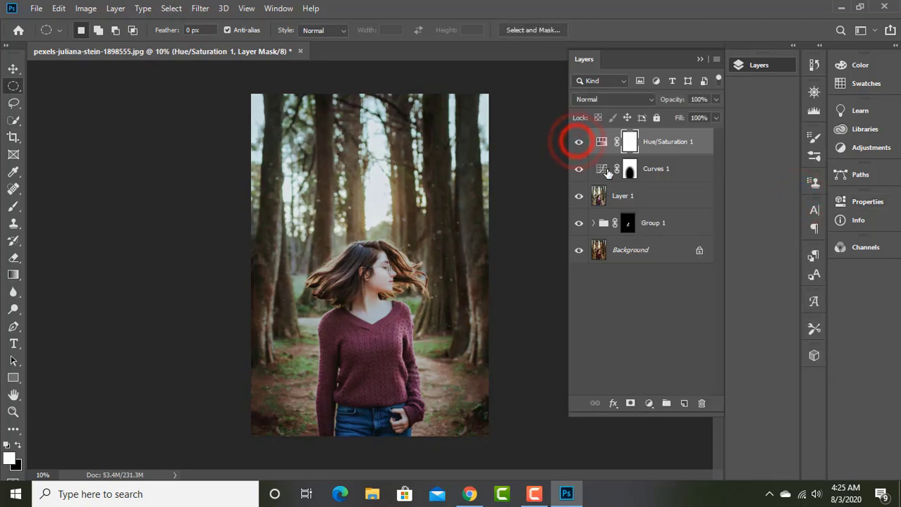
# Add a Vibrance adjustment layer with Vibrance raised to +20.
pyautogui.click(648, 405)
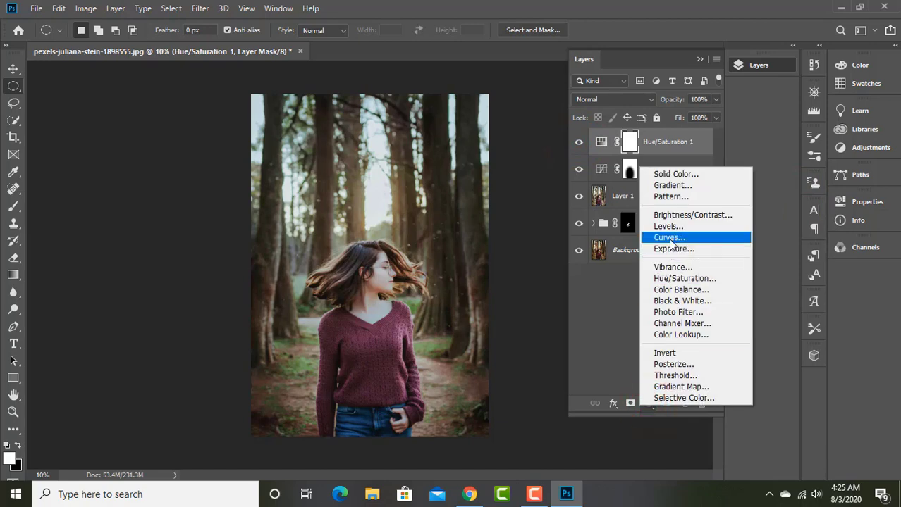
pyautogui.click(673, 268)
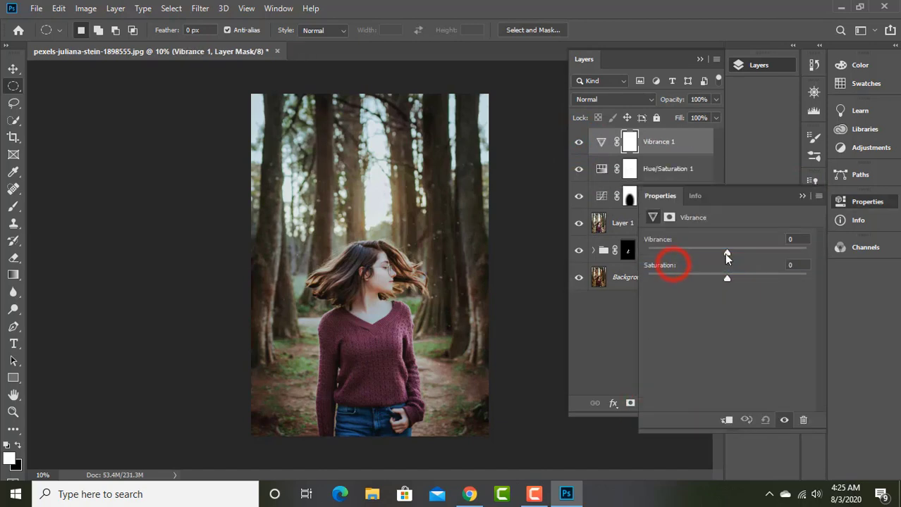
pyautogui.moveTo(726, 252); pyautogui.dragTo(742, 252)
pyautogui.scroll(3, 350, 315)
pyautogui.scroll(3, 350, 316)
# Inspect the Background layer's properties, then collapse Properties to show the full layer list.
pyautogui.click(626, 278)
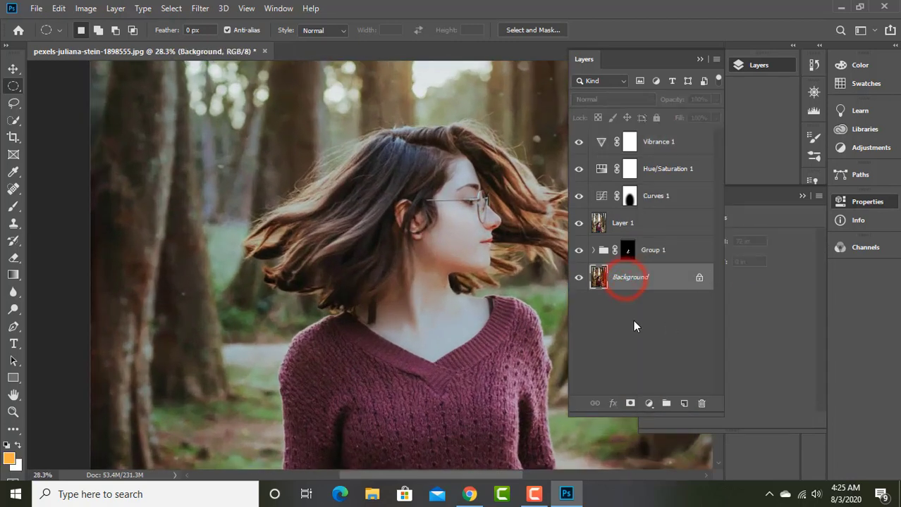
pyautogui.click(751, 338)
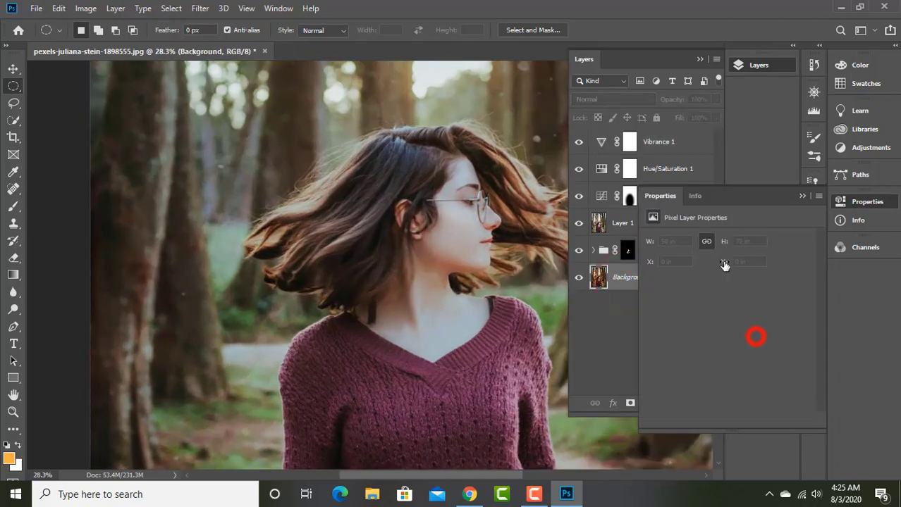
pyautogui.click(695, 197)
pyautogui.click(660, 196)
pyautogui.click(804, 196)
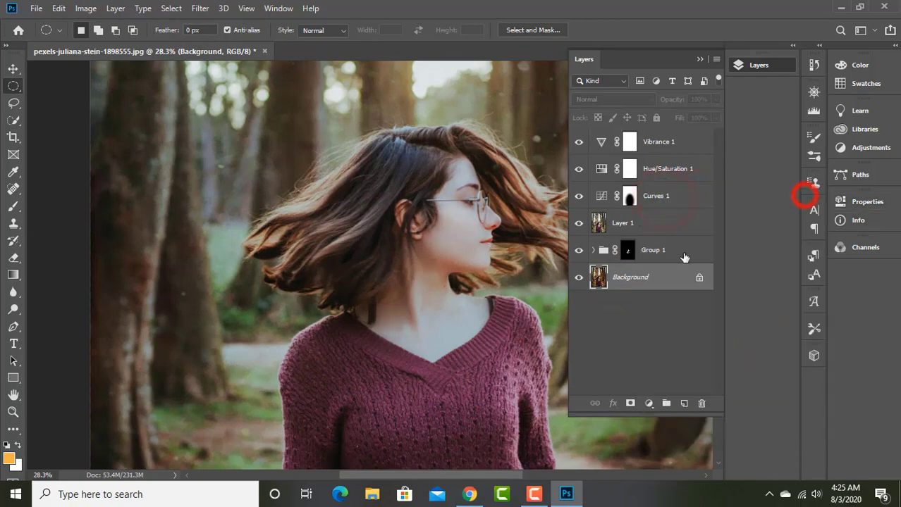
# Lower the Vibrance 1 adjustment to -26 and collapse its Properties panel.
pyautogui.doubleClick(682, 141)
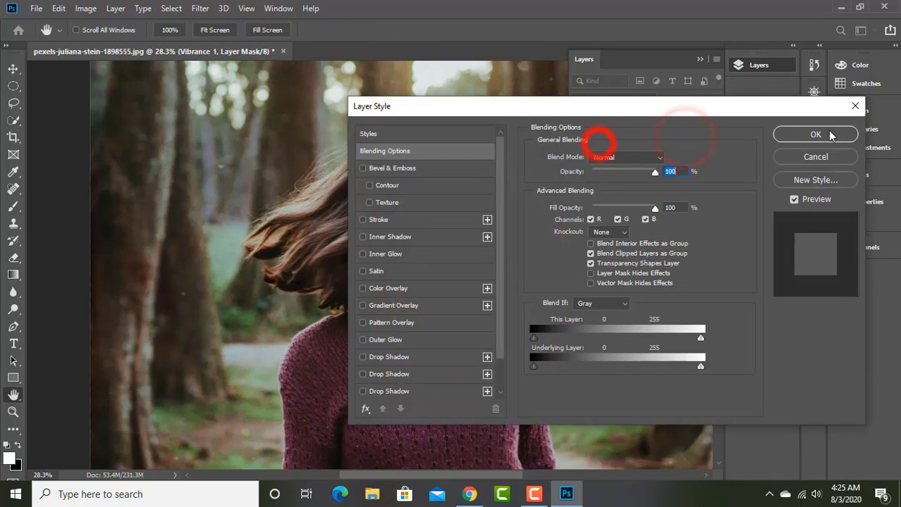
pyautogui.click(816, 135)
pyautogui.click(601, 142)
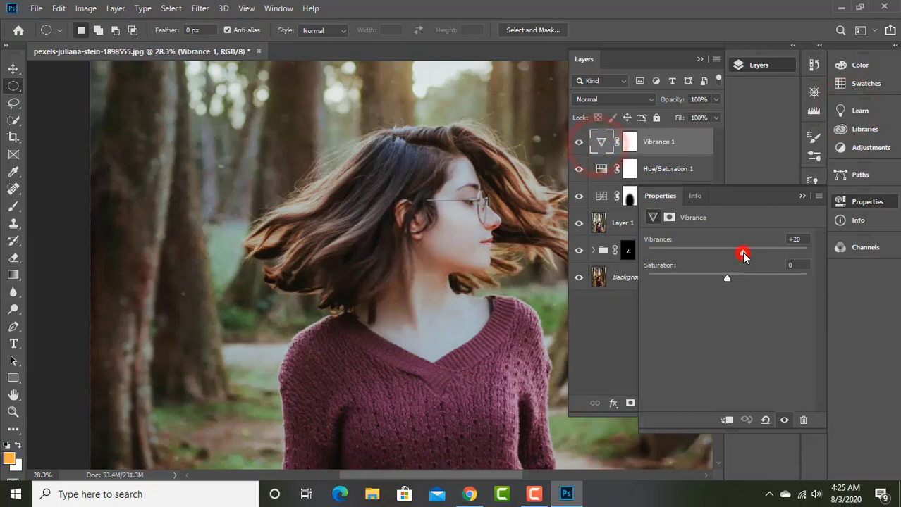
pyautogui.moveTo(744, 255); pyautogui.dragTo(729, 256)
pyautogui.scroll(-1, 361, 356)
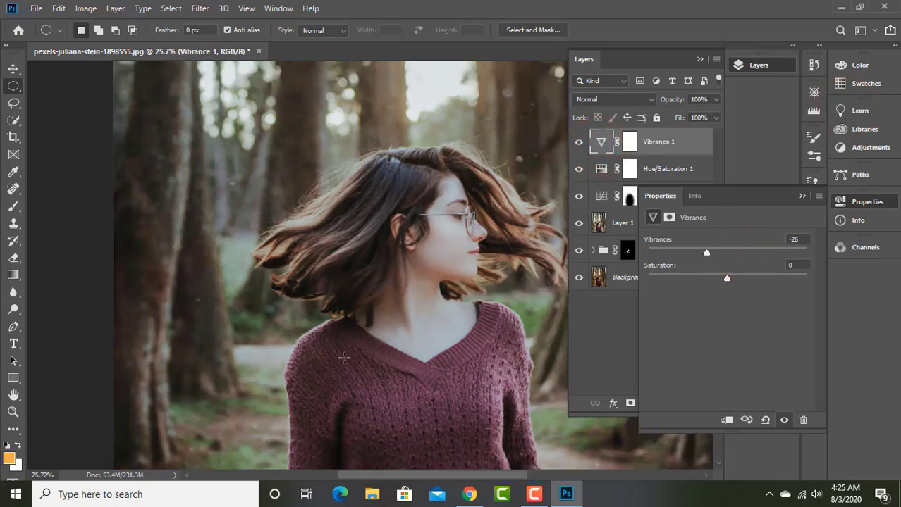
pyautogui.click(803, 196)
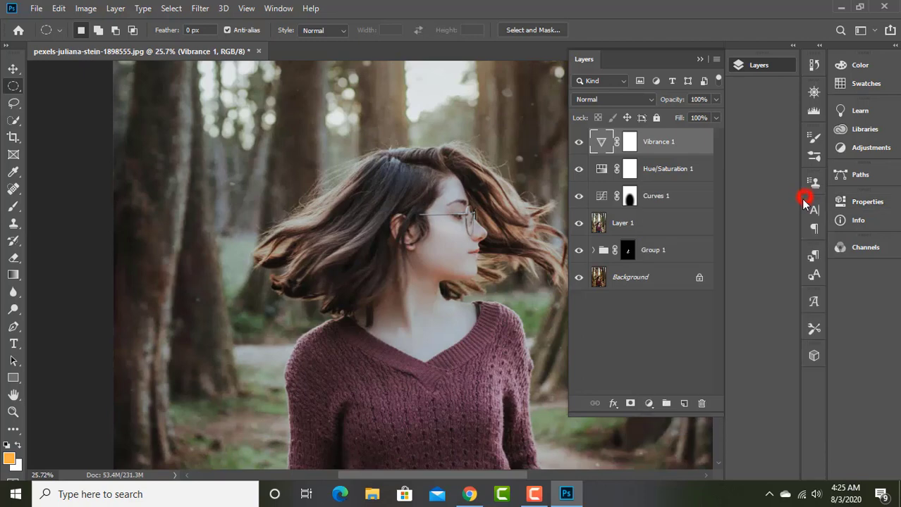
pyautogui.click(687, 143)
# Stamp all visible layers into a new merged Layer 2.
pyautogui.hotkey('ctrl', 'shift', 'alt', 'e')
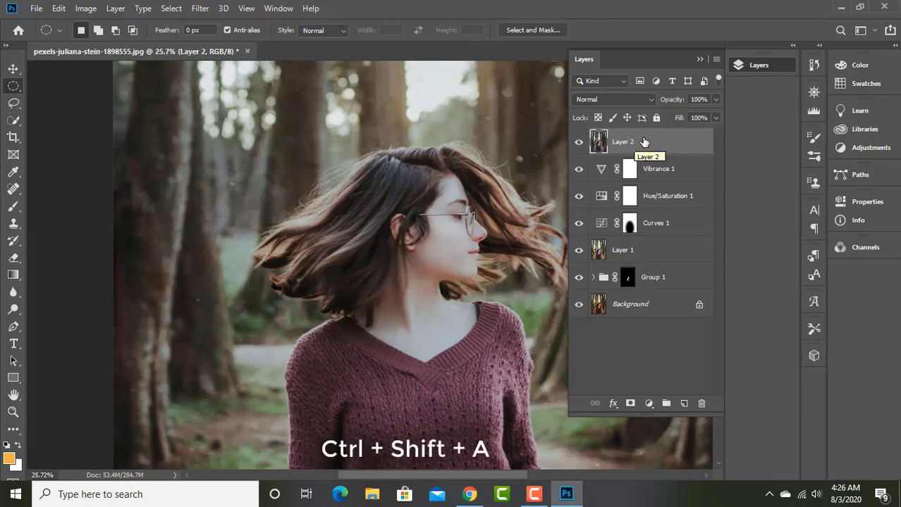
pyautogui.click(646, 141)
pyautogui.scroll(-1, 482, 191)
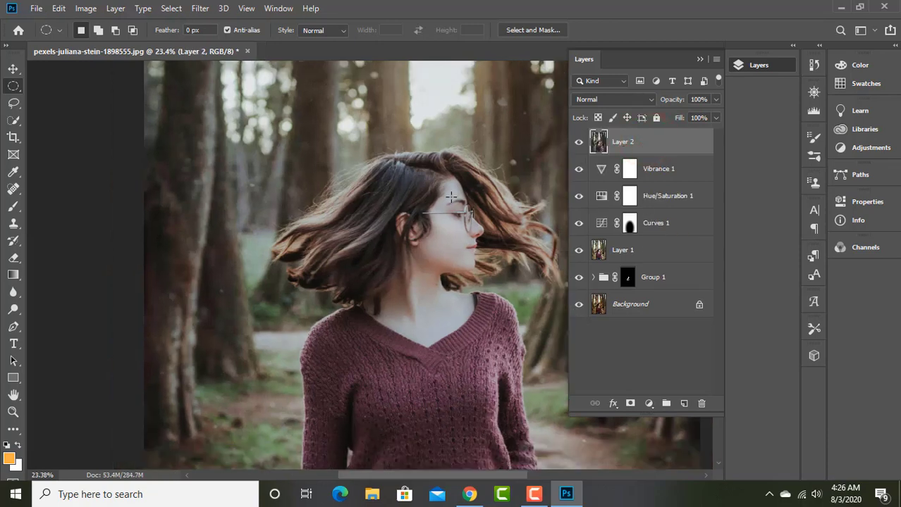
pyautogui.scroll(-1, 465, 194)
pyautogui.scroll(-1, 450, 198)
pyautogui.scroll(-1, 450, 198)
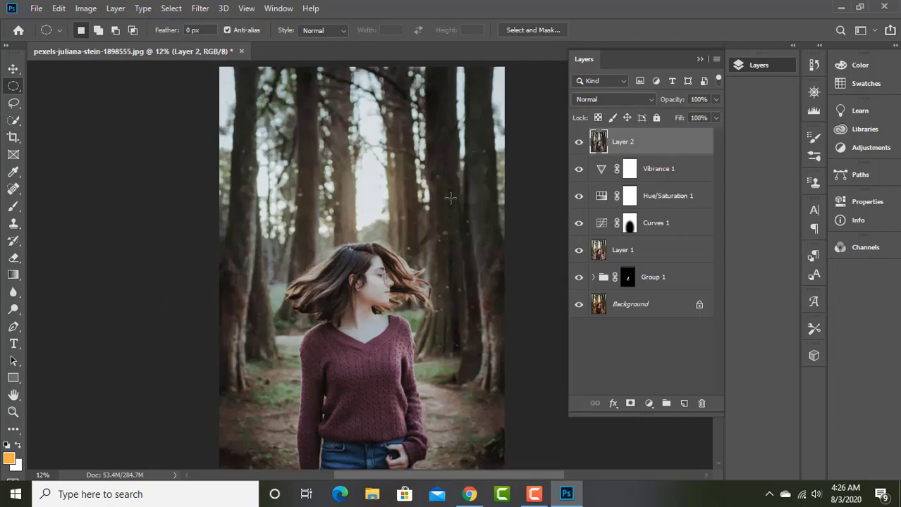
# Add a Color Lookup layer using Fuji REALA 500D Kodak 2393 at 26% opacity.
pyautogui.click(648, 403)
pyautogui.click(666, 337)
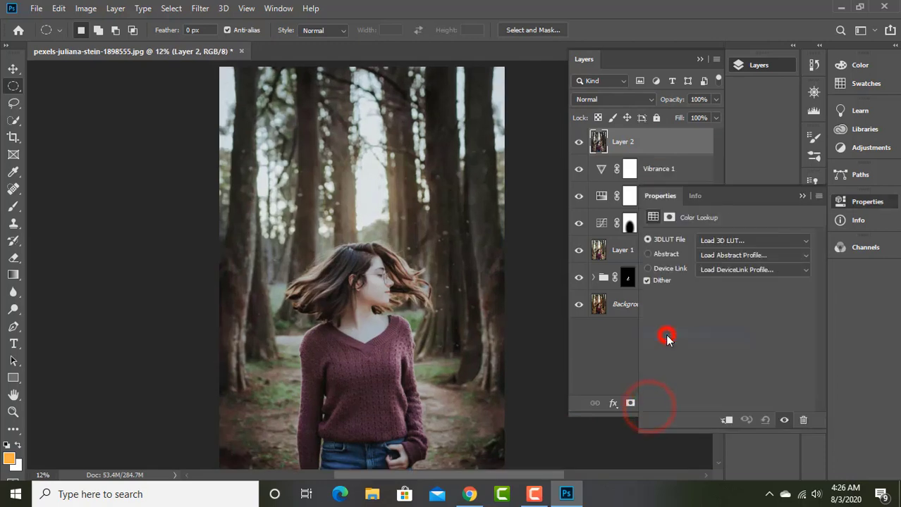
pyautogui.click(725, 240)
pyautogui.click(727, 236)
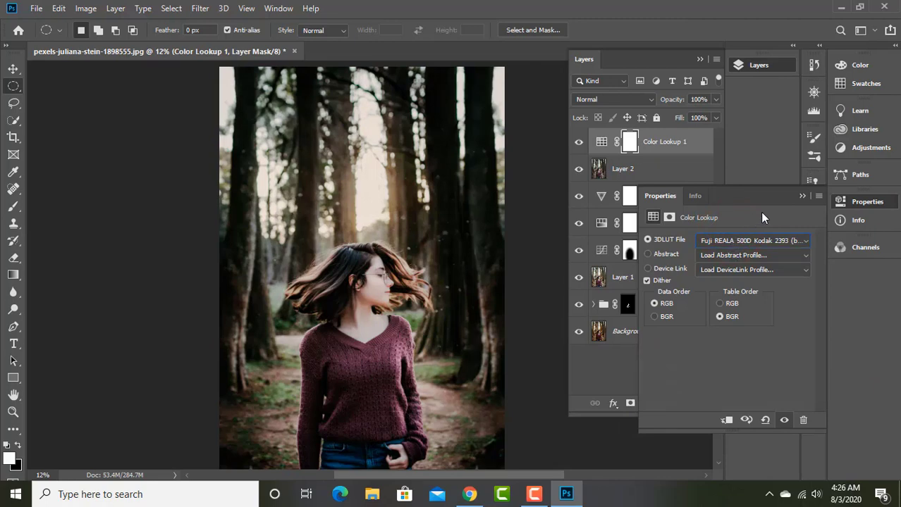
pyautogui.click(802, 196)
pyautogui.click(715, 99)
pyautogui.moveTo(714, 115); pyautogui.dragTo(667, 118)
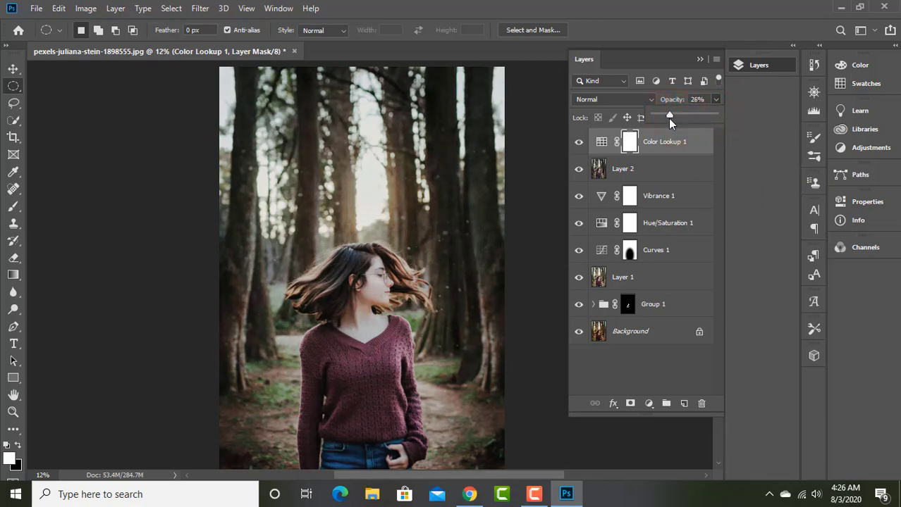
pyautogui.click(715, 100)
# Create an empty Layer 3 and set the brush colour to light orange fba55f.
pyautogui.click(684, 403)
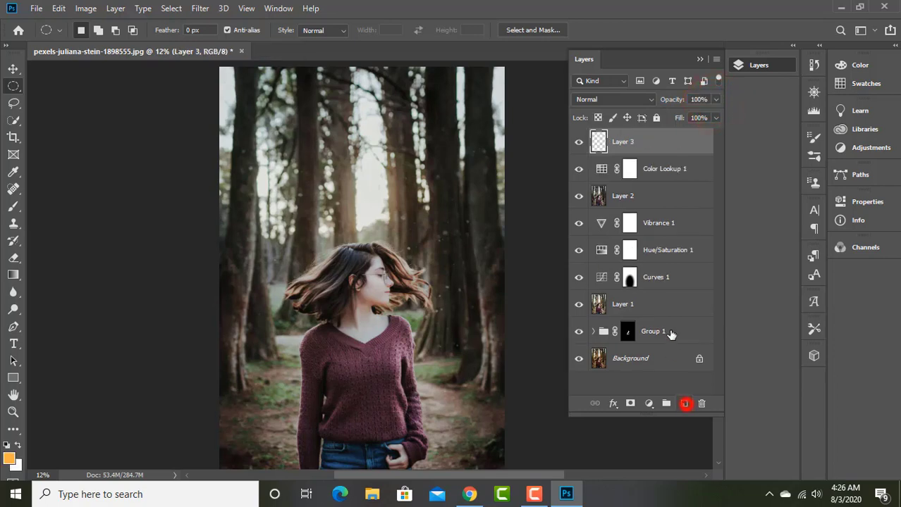
pyautogui.click(614, 143)
pyautogui.click(13, 68)
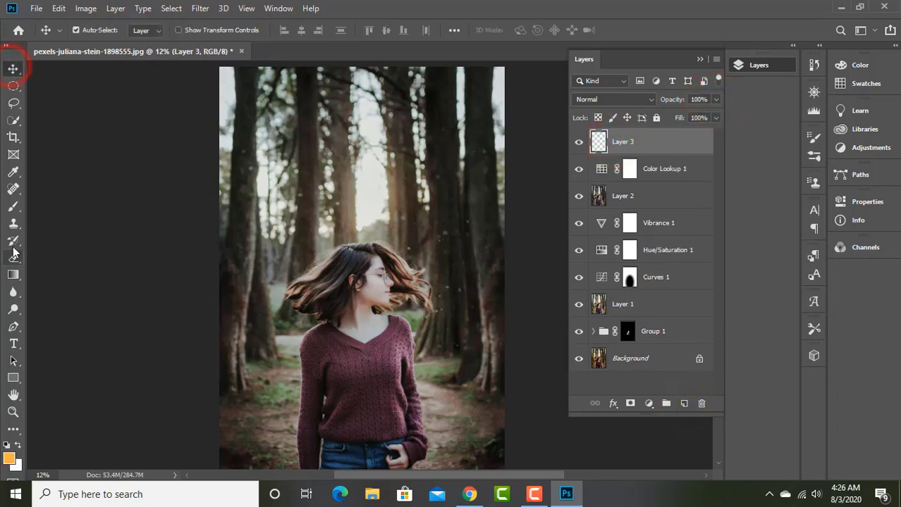
pyautogui.click(14, 205)
pyautogui.click(9, 459)
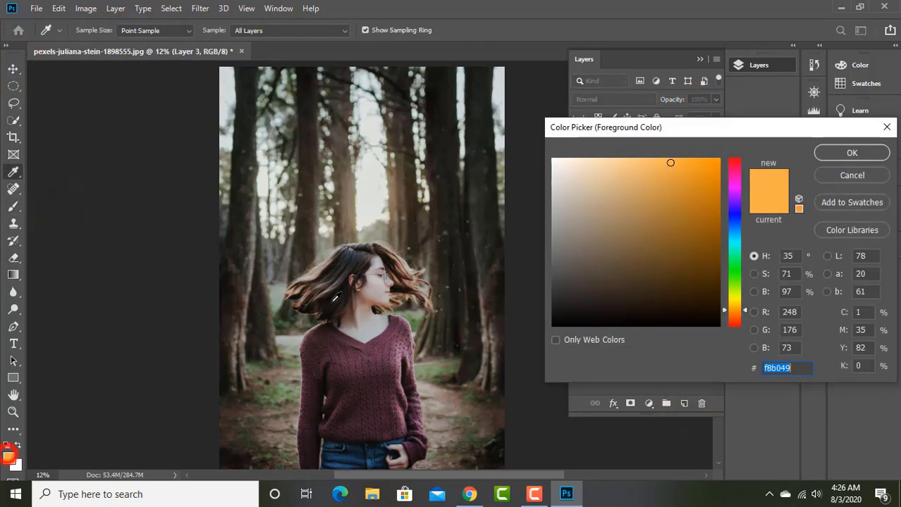
pyautogui.moveTo(741, 315); pyautogui.dragTo(745, 319)
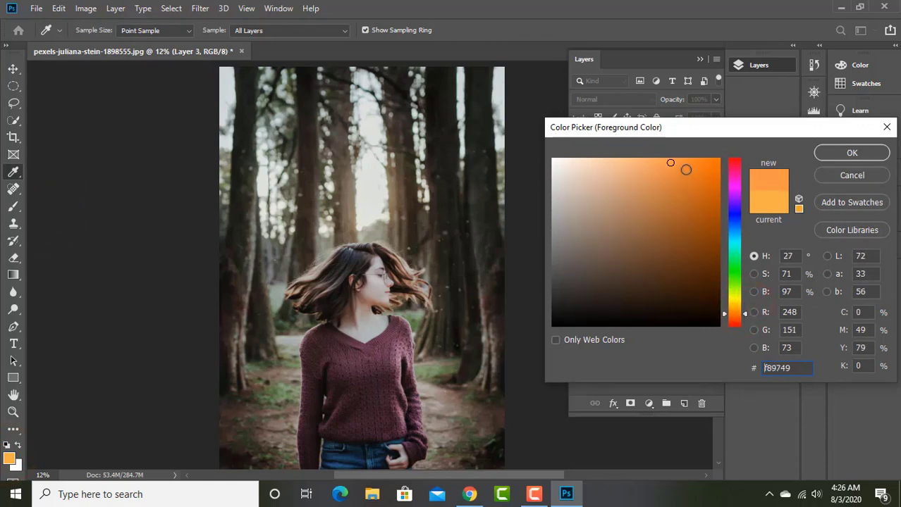
pyautogui.click(655, 162)
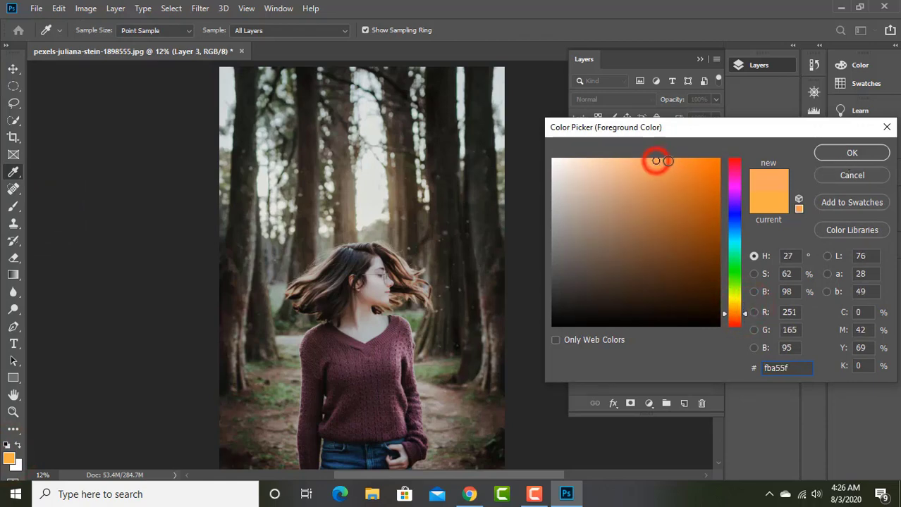
pyautogui.click(856, 156)
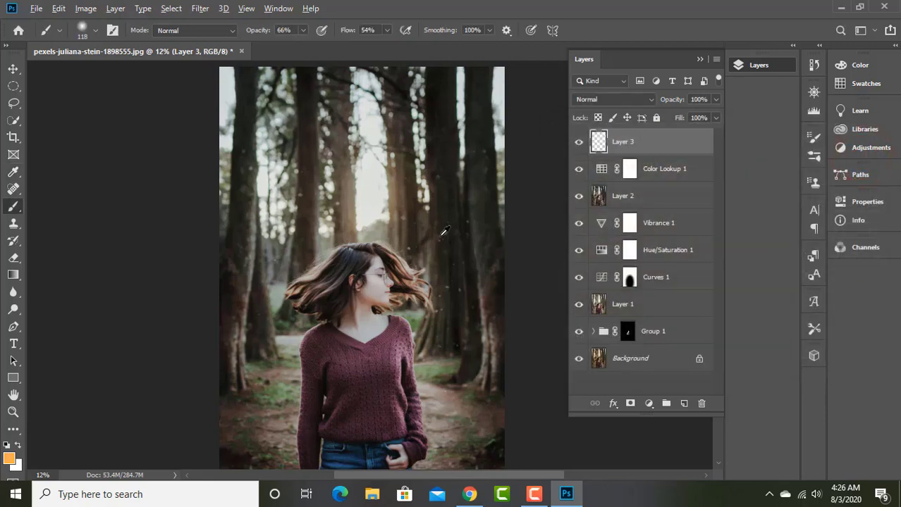
# Paint a large soft orange dab and scale it about 640% over the trees.
pyautogui.scroll(-3, 444, 232)
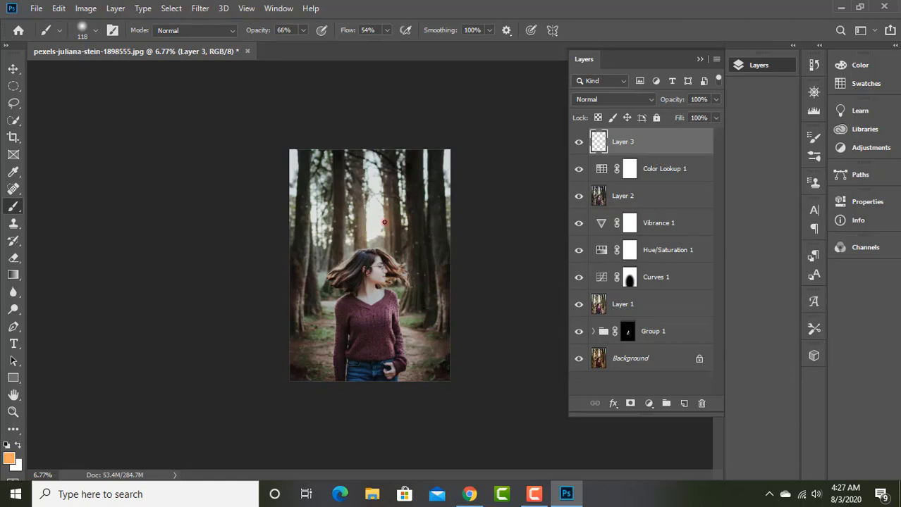
pyautogui.moveTo(384, 222); pyautogui.dragTo(396, 217)
pyautogui.click(384, 217)
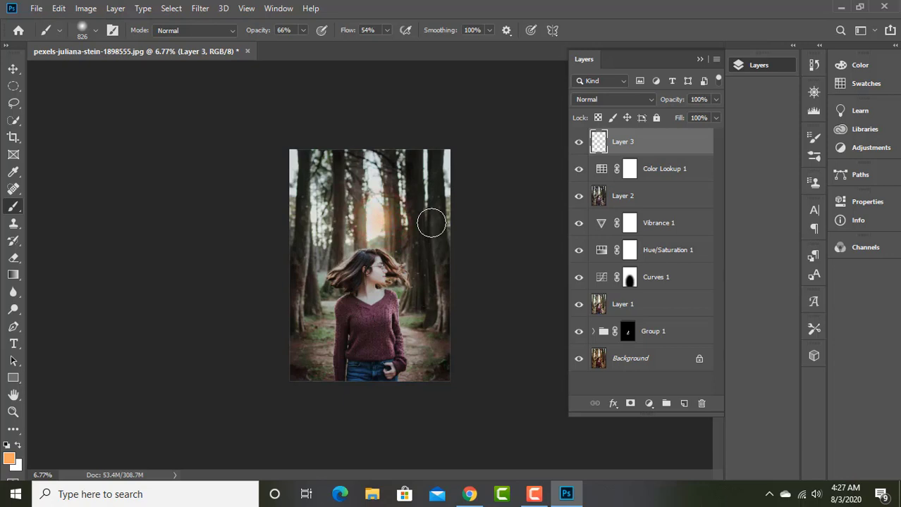
pyautogui.hotkey('ctrl', 't')
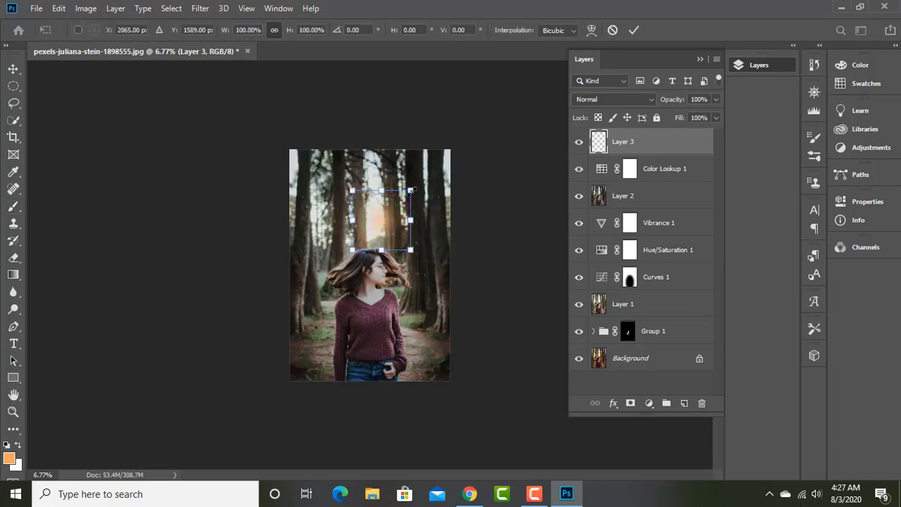
pyautogui.moveTo(410, 190); pyautogui.dragTo(662, 85)
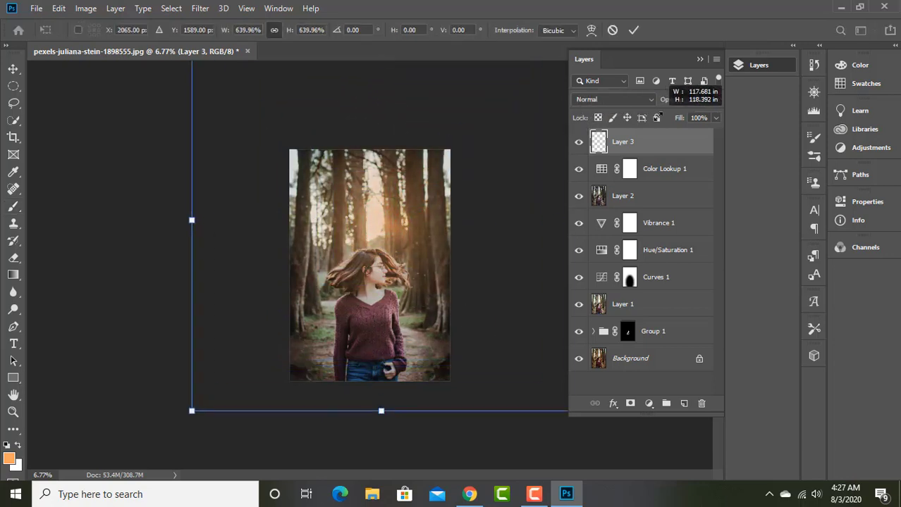
pyautogui.click(499, 221)
pyautogui.moveTo(349, 230)
pyautogui.mouseDown()
pyautogui.moveTo(383, 212)
pyautogui.moveTo(375, 205)
pyautogui.mouseUp()
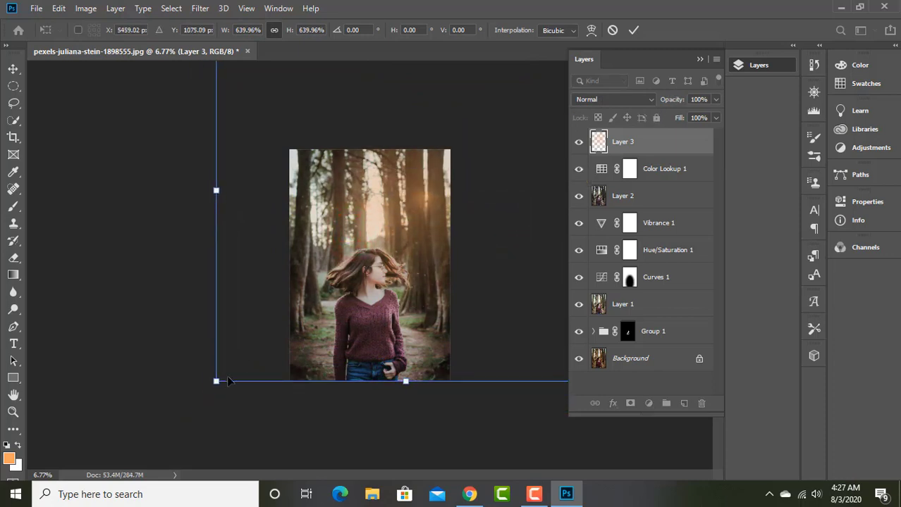
pyautogui.moveTo(414, 261); pyautogui.dragTo(412, 255)
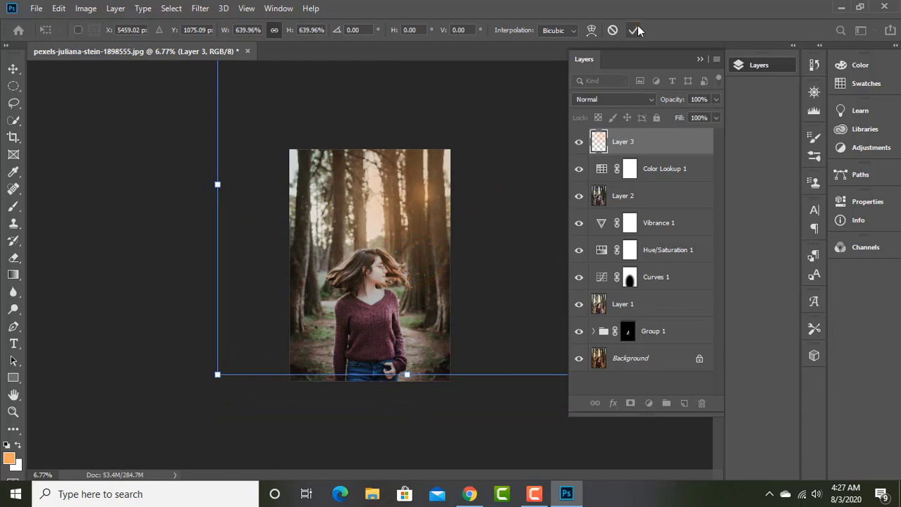
pyautogui.click(633, 30)
# Set Layer 3's blend mode to Screen.
pyautogui.click(645, 100)
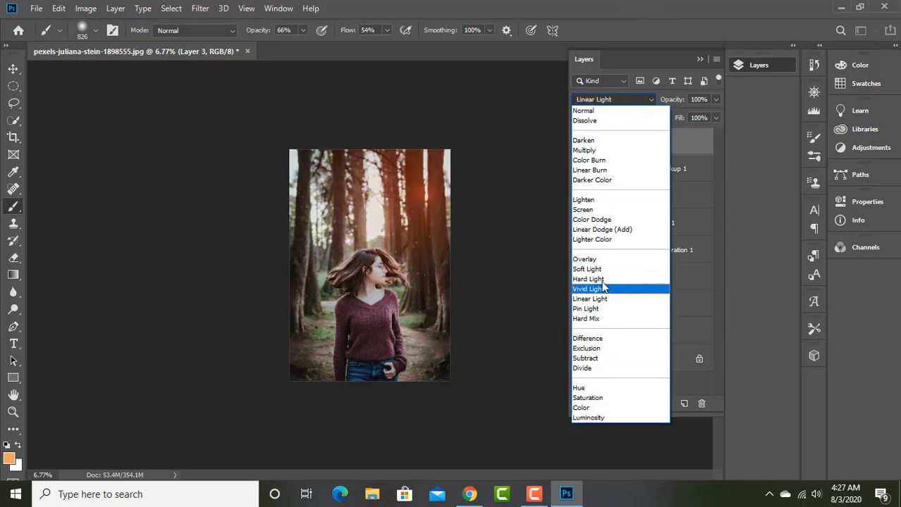
pyautogui.click(597, 210)
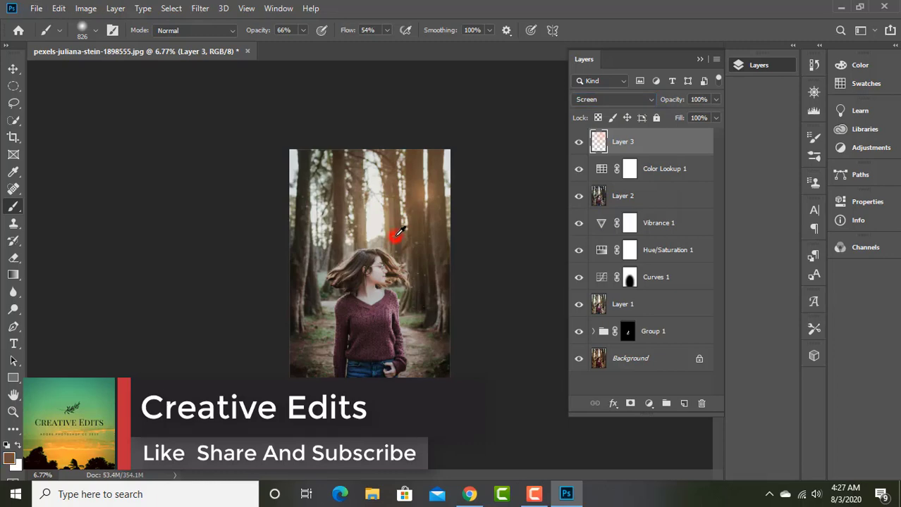
pyautogui.scroll(2, 399, 232)
pyautogui.scroll(3, 399, 232)
pyautogui.scroll(-2, 409, 251)
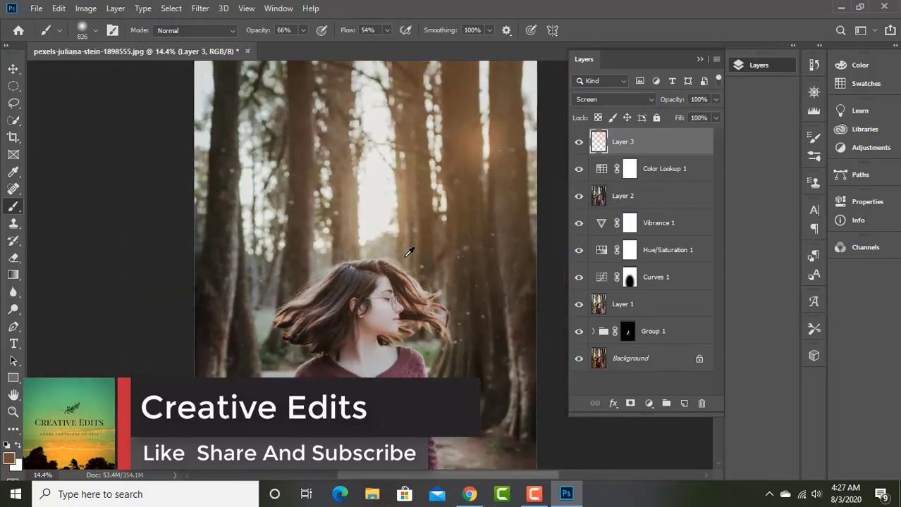
pyautogui.scroll(-2, 408, 251)
pyautogui.scroll(-1, 409, 252)
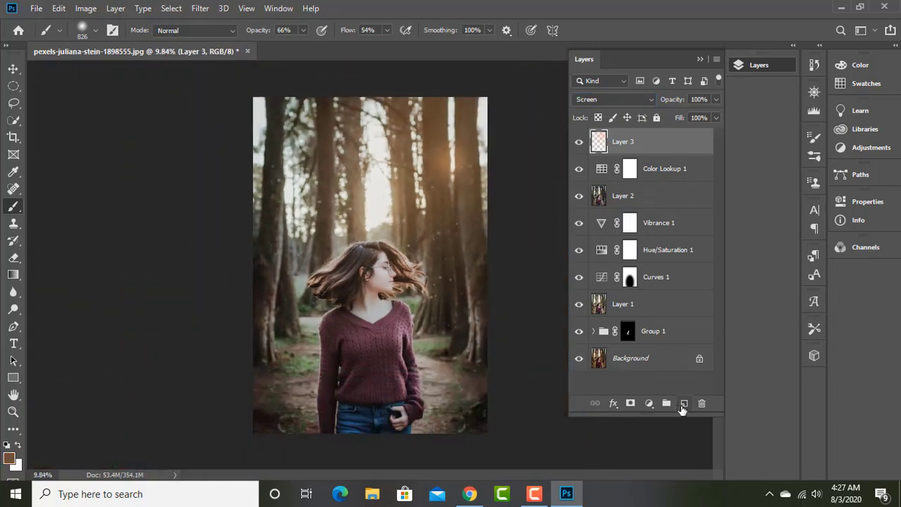
# Paint a soft bright-red dab into the forest light on a new empty layer.
pyautogui.click(683, 404)
pyautogui.click(20, 451)
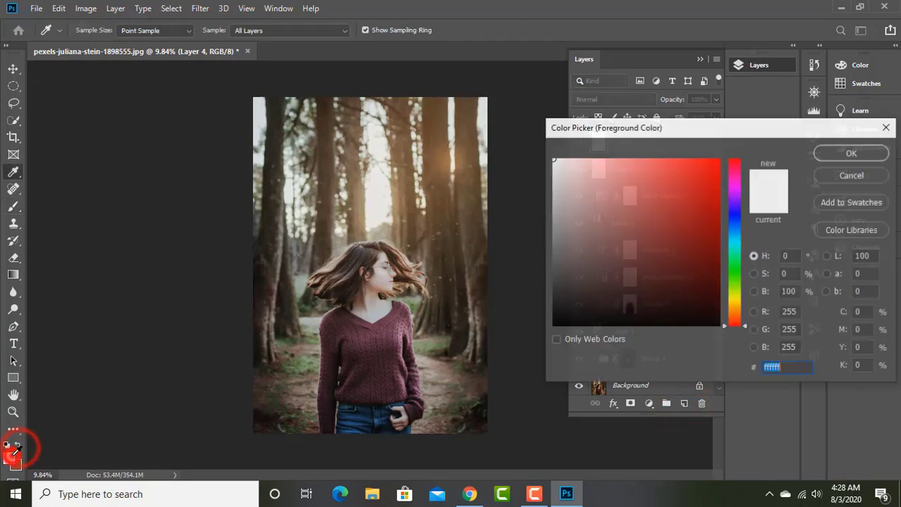
pyautogui.click(717, 159)
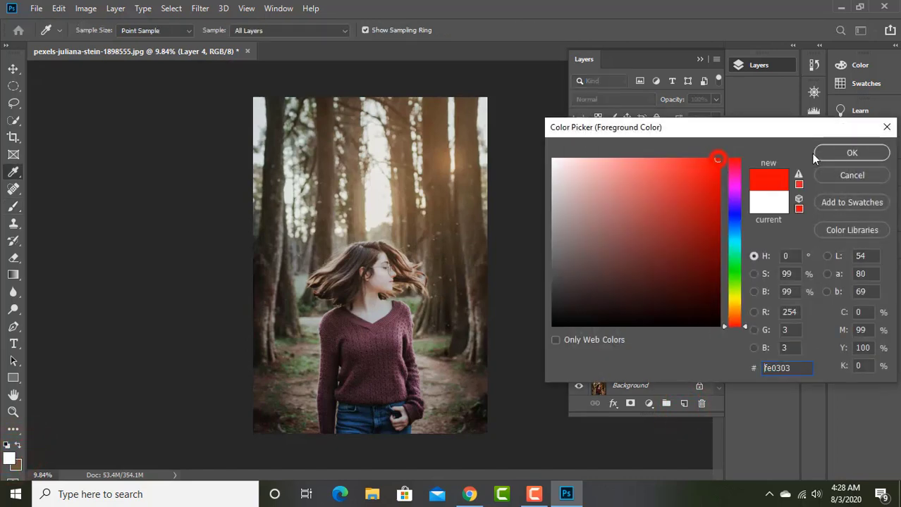
pyautogui.click(852, 152)
pyautogui.scroll(-2, 385, 206)
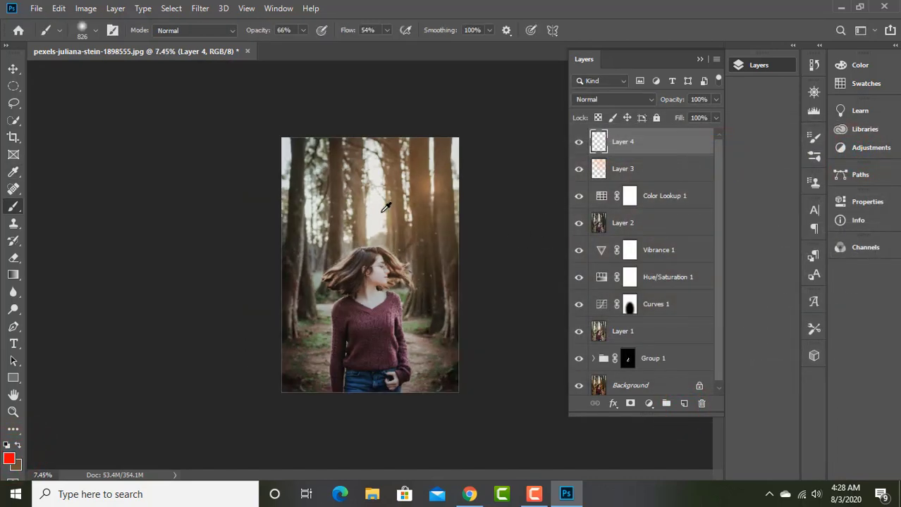
pyautogui.click(377, 210)
# Scale the red dab to about 484% and shift it over the treetops above her head.
pyautogui.hotkey('ctrl', 't')
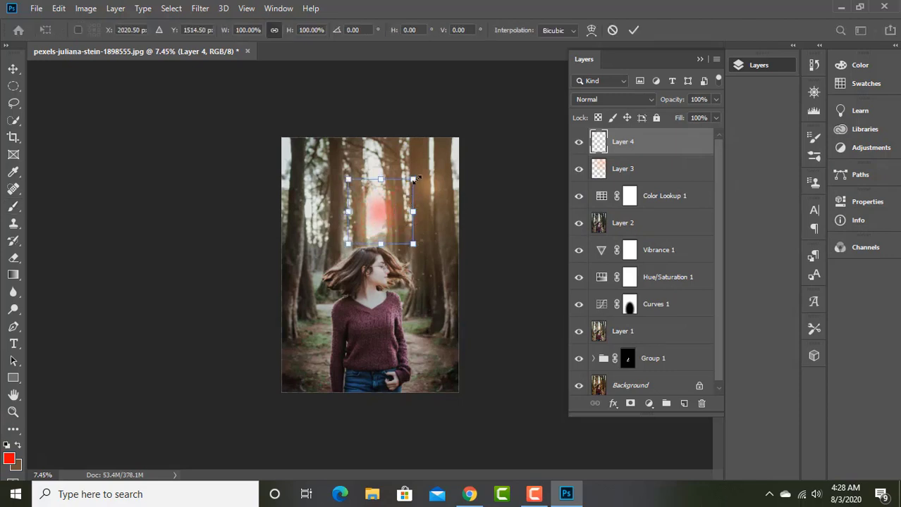
pyautogui.moveTo(412, 180); pyautogui.dragTo(592, 7)
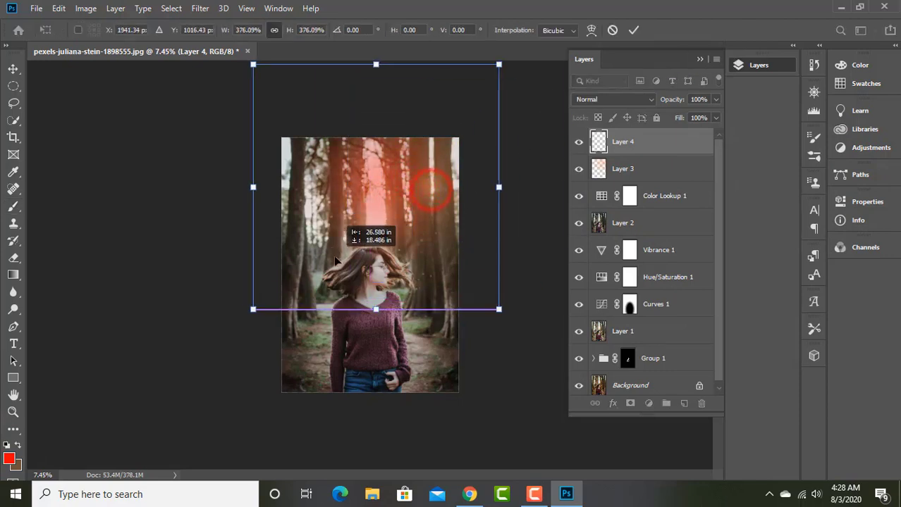
pyautogui.moveTo(437, 194); pyautogui.dragTo(335, 282)
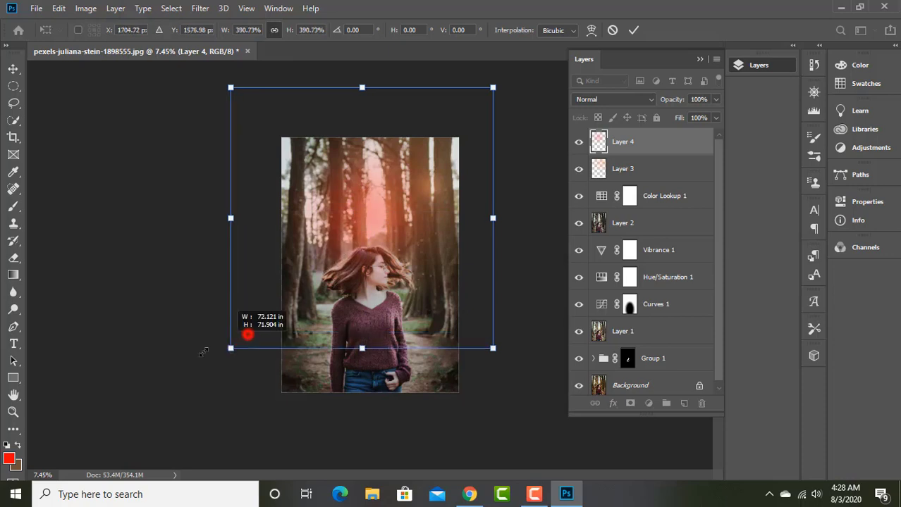
pyautogui.moveTo(256, 333); pyautogui.dragTo(177, 401)
pyautogui.moveTo(381, 282); pyautogui.dragTo(408, 255)
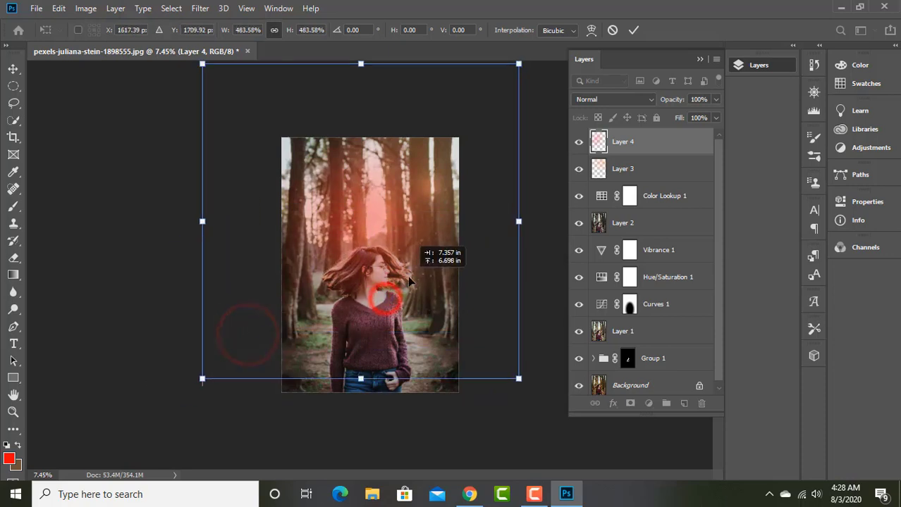
pyautogui.click(634, 30)
# Blend the glow layer as Linear Dodge (Add) at 54% opacity and compare the result.
pyautogui.click(649, 100)
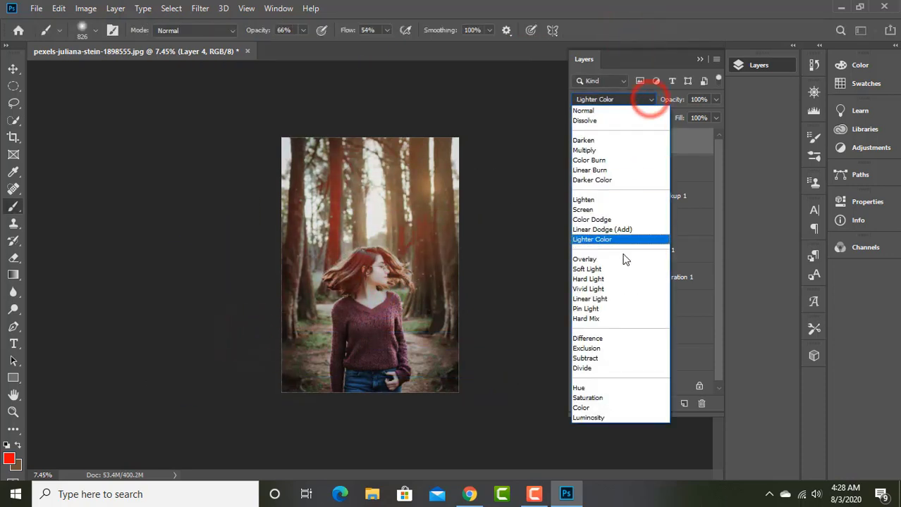
pyautogui.click(623, 233)
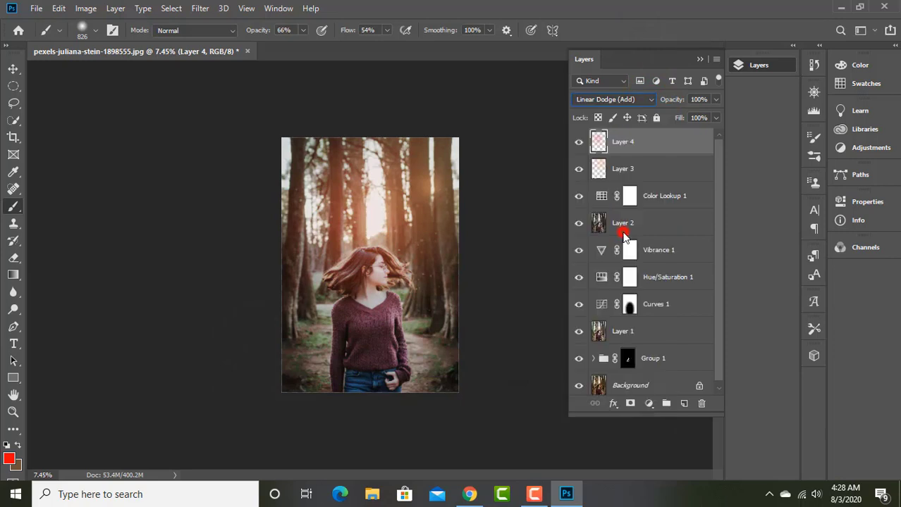
pyautogui.moveTo(713, 117); pyautogui.dragTo(681, 117)
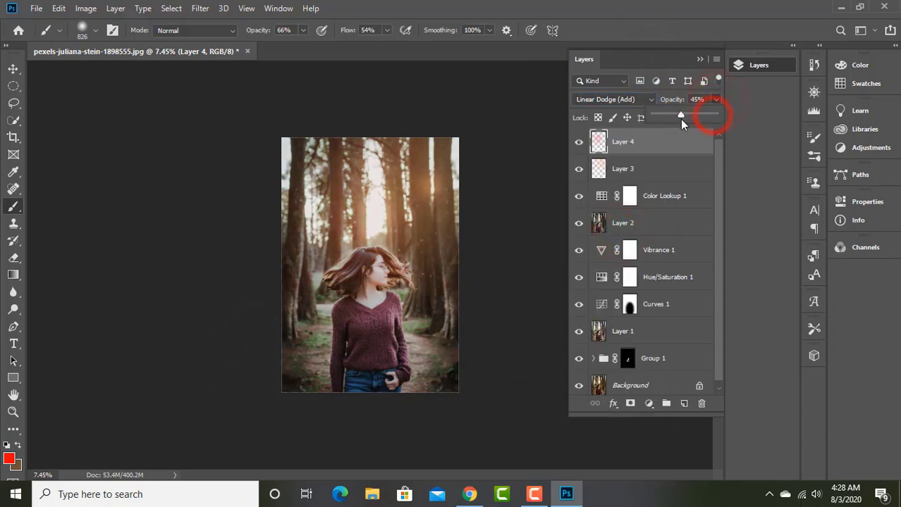
pyautogui.click(580, 143)
pyautogui.click(580, 143)
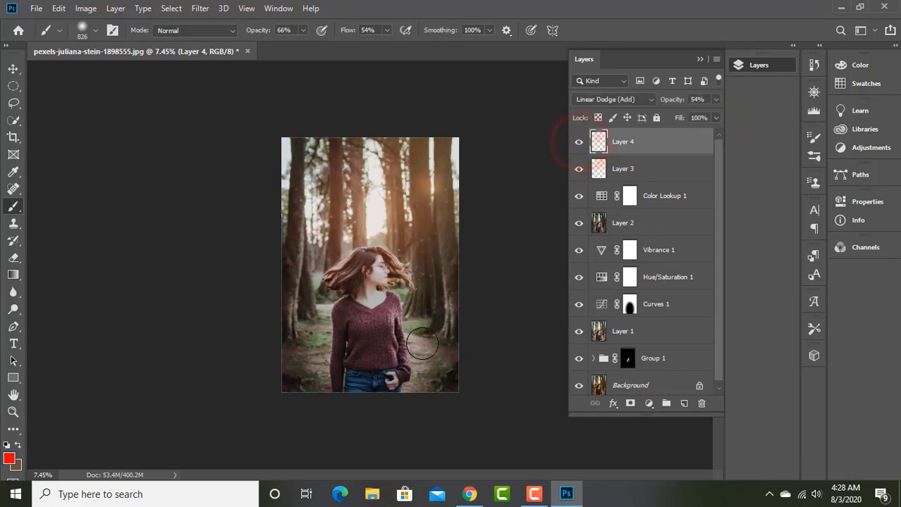
pyautogui.hotkey('ctrl', '+')
pyautogui.scroll(3, 404, 299)
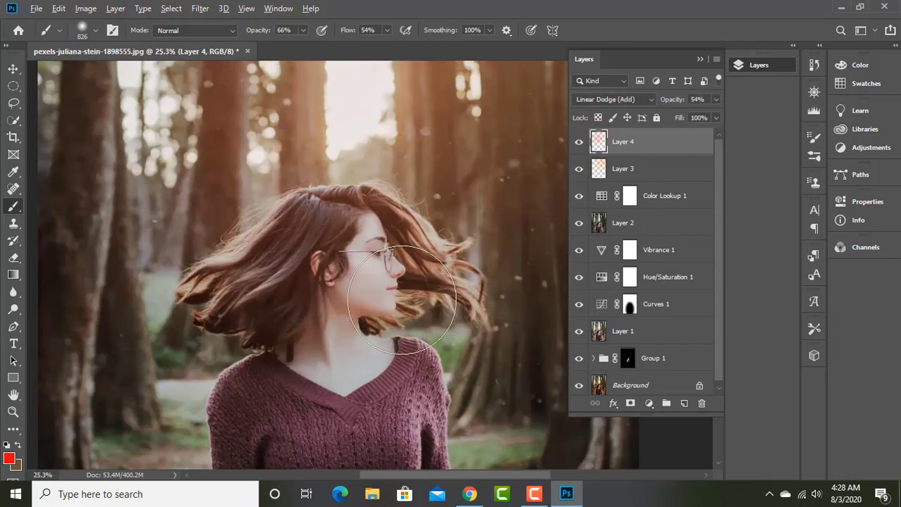
pyautogui.scroll(-1, 406, 294)
pyautogui.scroll(-2, 407, 294)
pyautogui.scroll(-2, 407, 295)
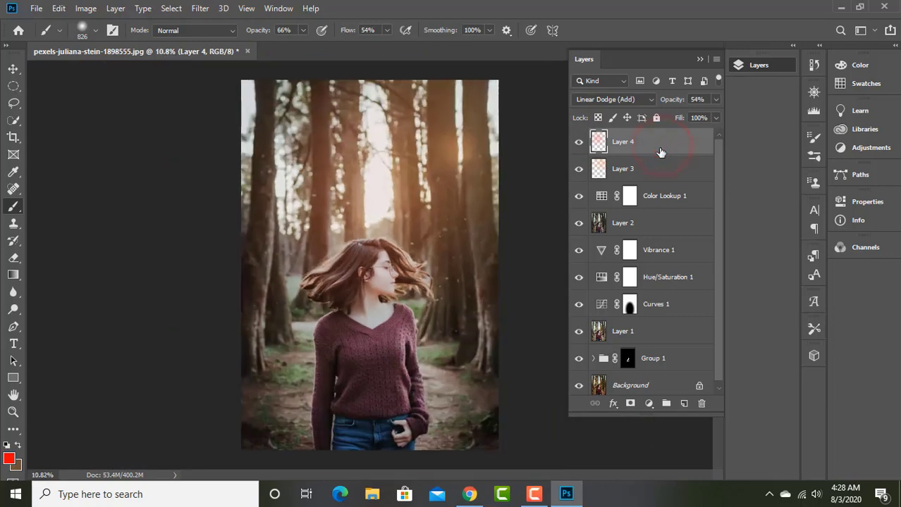
# Stamp the visible layers into merged Layer 5 and add an empty Layer 6 above it.
pyautogui.hotkey('ctrl', 'shift', 'alt', 'e')
pyautogui.hotkey('ctrl', 'shift', 'a')
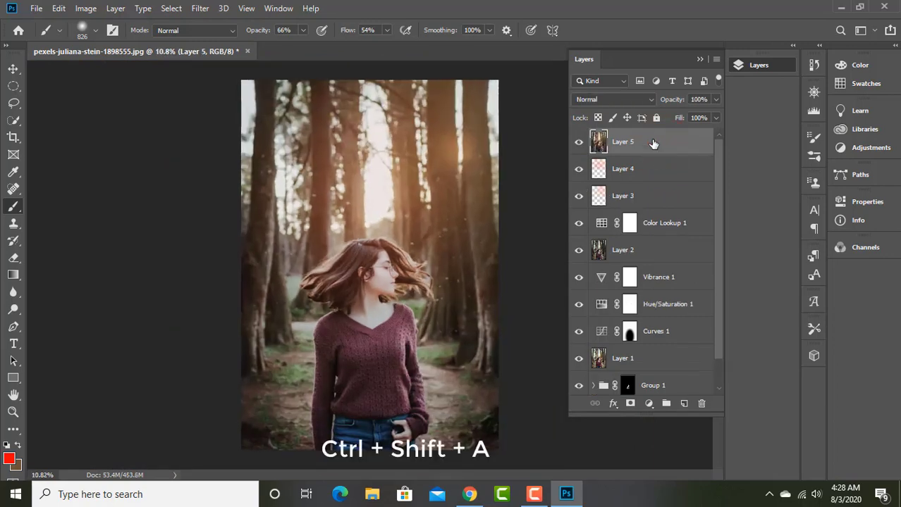
pyautogui.click(683, 405)
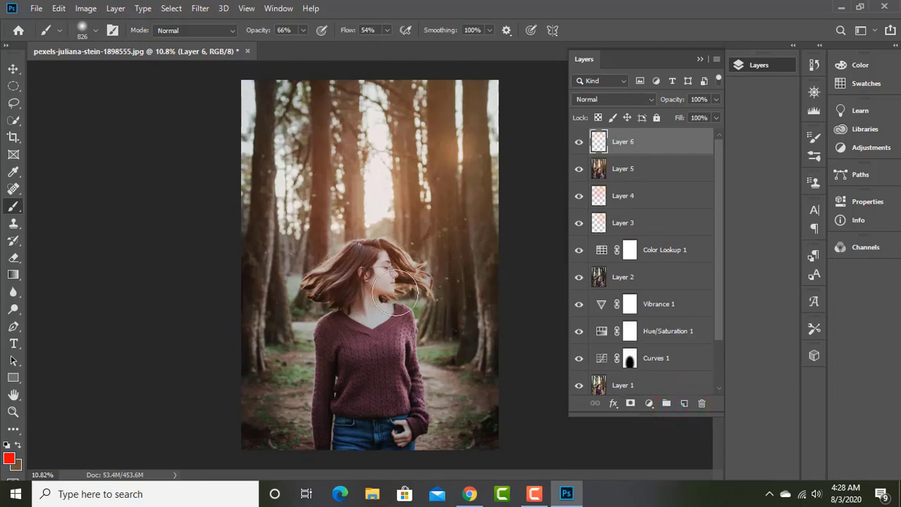
# Start picking a light peach painting colour, shifting the hue from red toward orange.
pyautogui.scroll(1, 415, 224)
pyautogui.scroll(1, 414, 219)
pyautogui.scroll(1, 413, 217)
pyautogui.scroll(1, 411, 231)
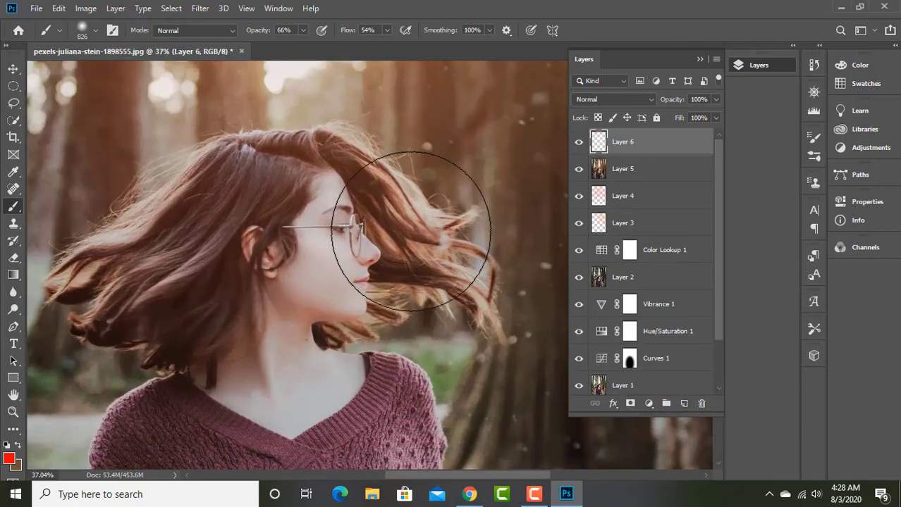
pyautogui.scroll(-1, 411, 231)
pyautogui.click(9, 459)
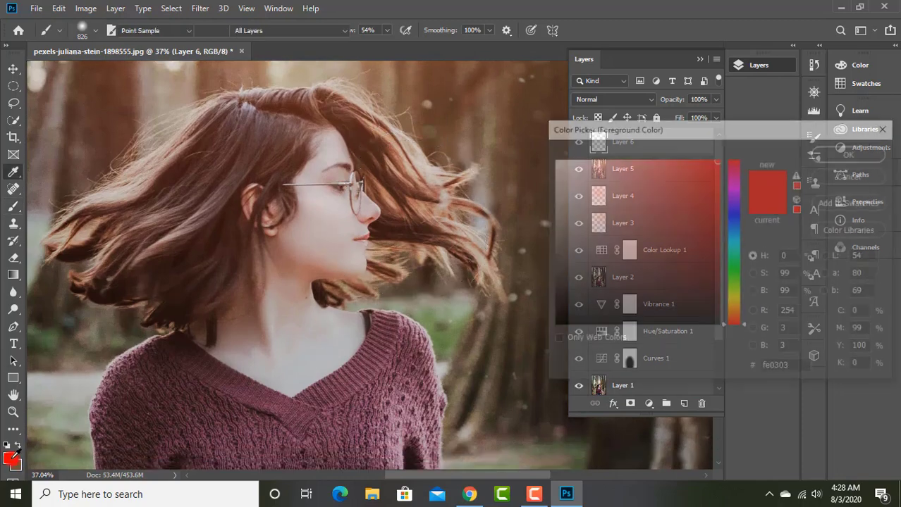
pyautogui.moveTo(745, 328); pyautogui.dragTo(746, 311)
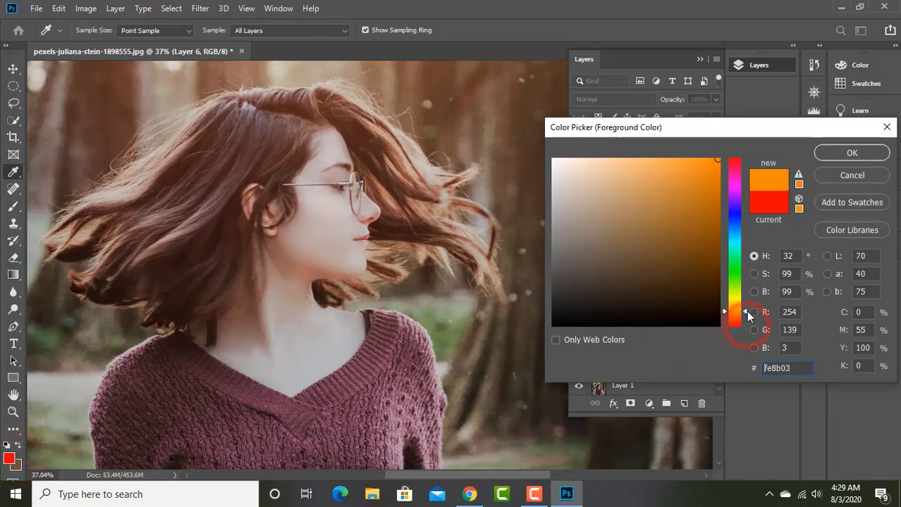
# Choose a light peach painting colour and set a soft 400 px brush.
pyautogui.click(615, 161)
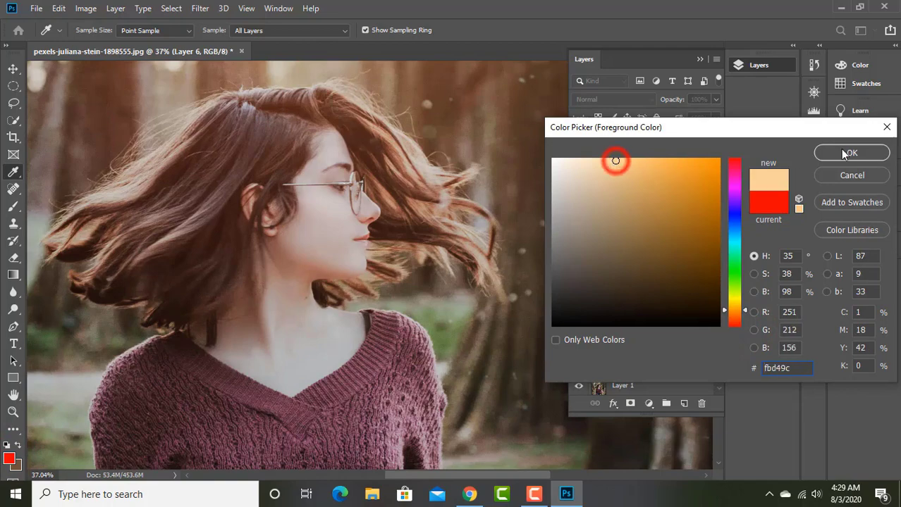
pyautogui.click(852, 153)
pyautogui.moveTo(384, 224); pyautogui.dragTo(335, 224)
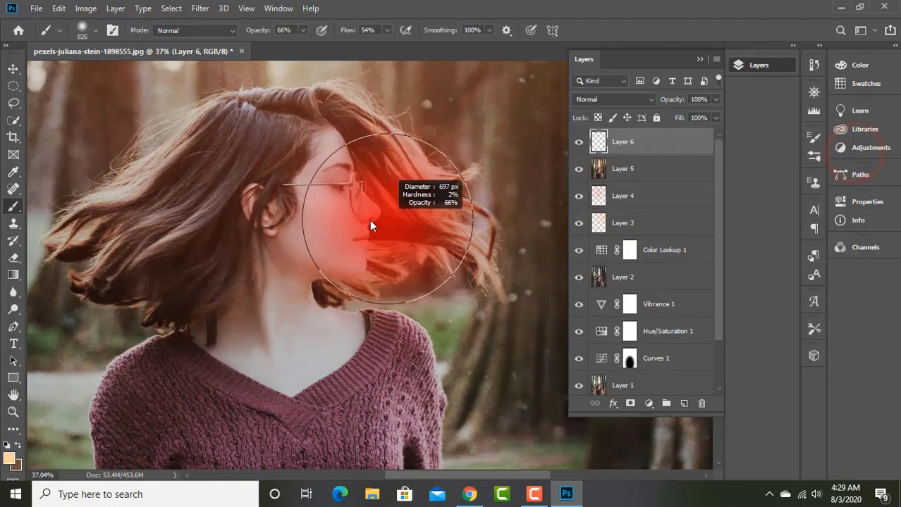
pyautogui.moveTo(454, 172); pyautogui.dragTo(458, 192)
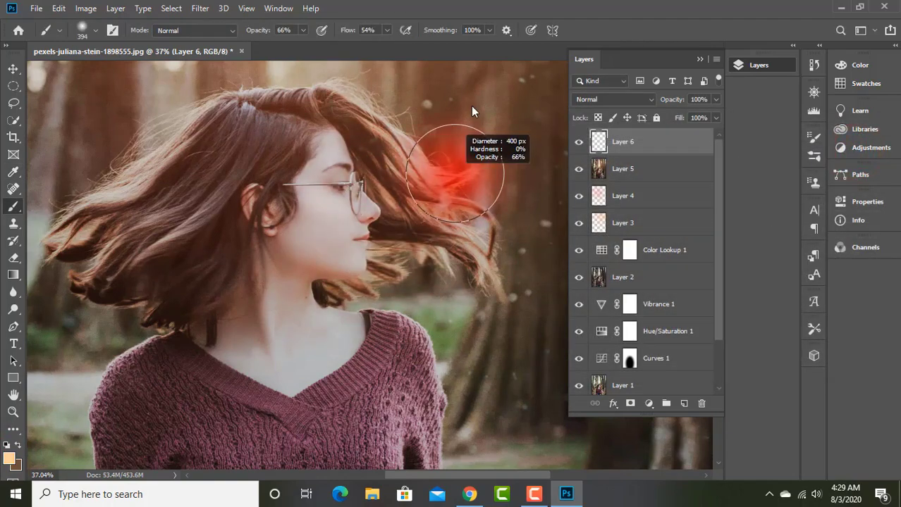
pyautogui.moveTo(472, 111); pyautogui.dragTo(474, 112)
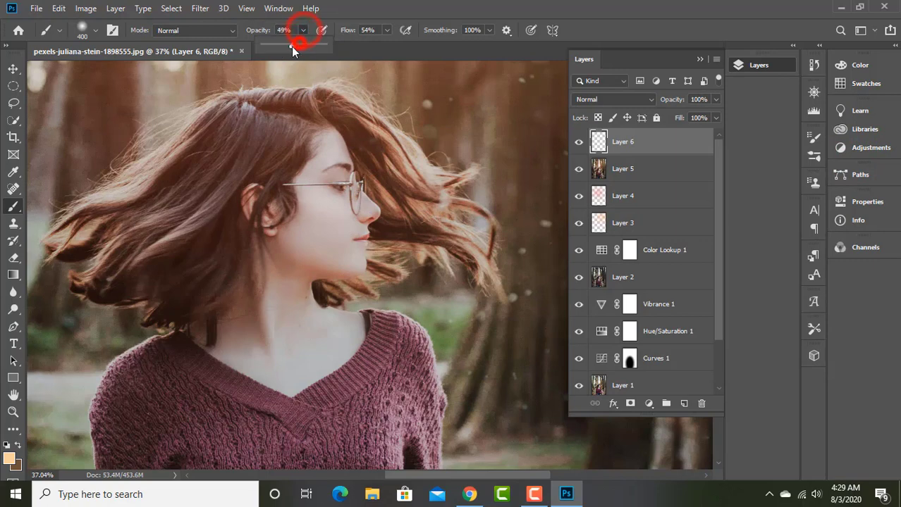
# At 31% brush opacity, paint peach light over the hair near the glasses, forehead and crown.
pyautogui.moveTo(305, 44); pyautogui.dragTo(282, 45)
pyautogui.click(337, 138)
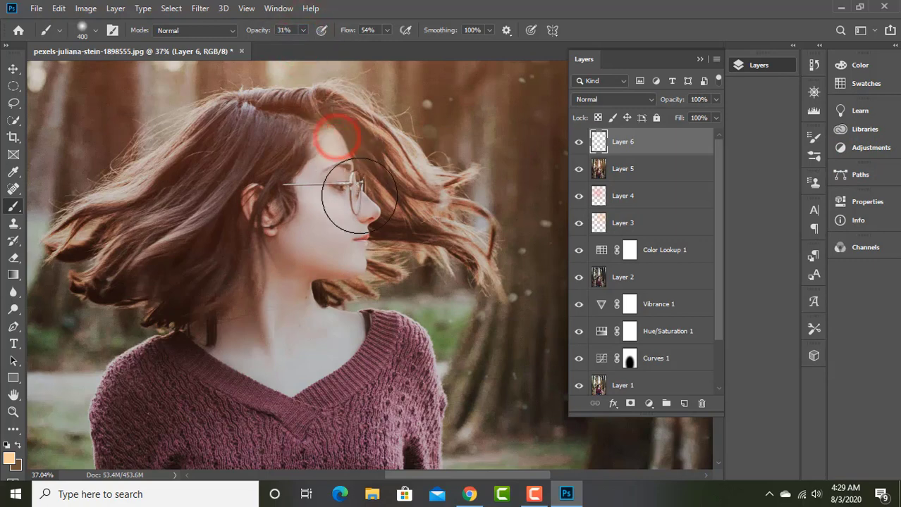
pyautogui.moveTo(346, 154); pyautogui.dragTo(372, 241)
pyautogui.moveTo(382, 175); pyautogui.dragTo(430, 225)
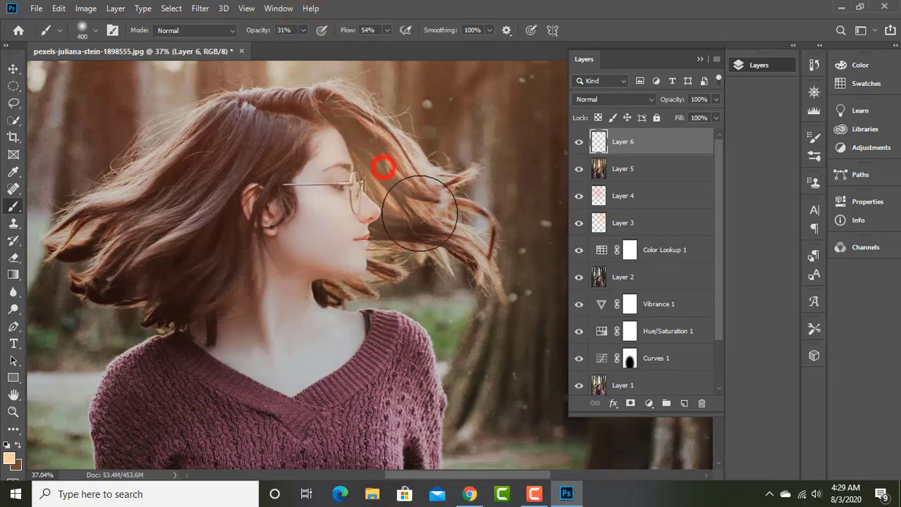
pyautogui.moveTo(361, 131); pyautogui.dragTo(375, 82)
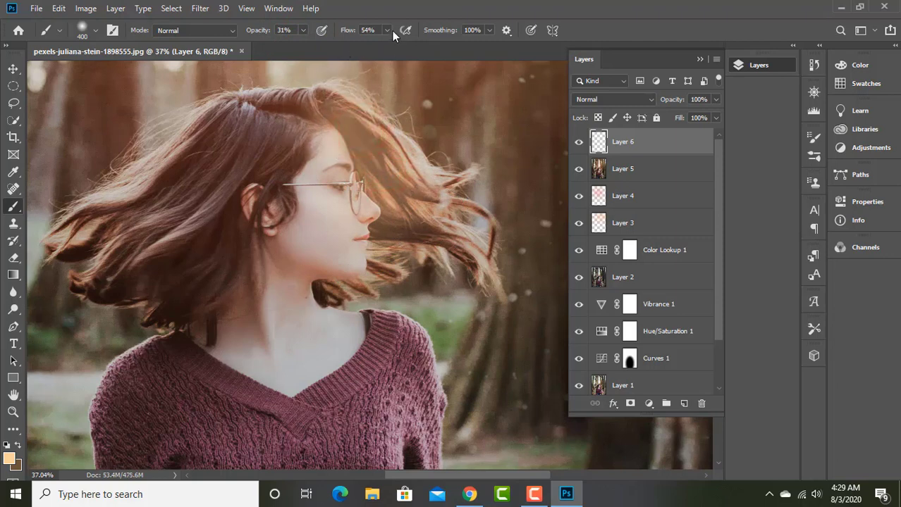
# Raise brush flow to 100%, undo the two peach hair strokes, and bring up the foreground colour chooser.
pyautogui.click(296, 88)
pyautogui.scroll(3, 297, 84)
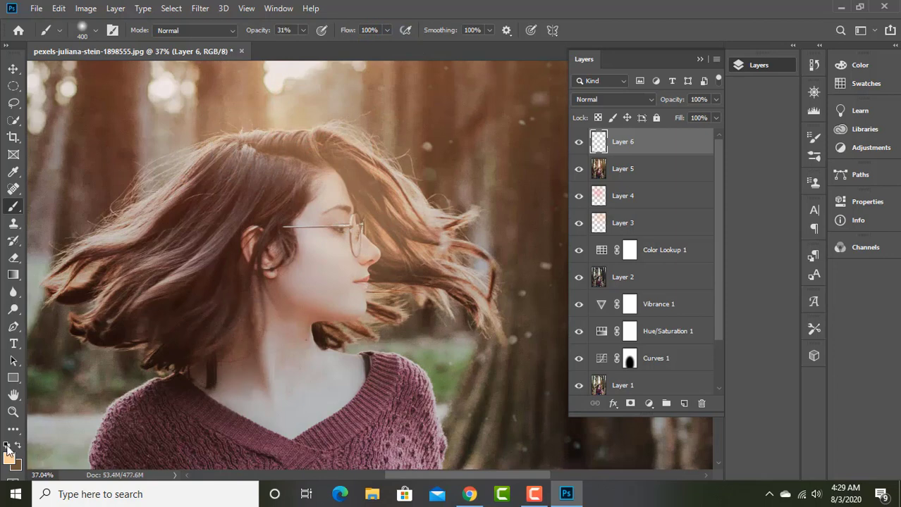
pyautogui.scroll(3, 317, 137)
pyautogui.hotkey('ctrl', 'z')
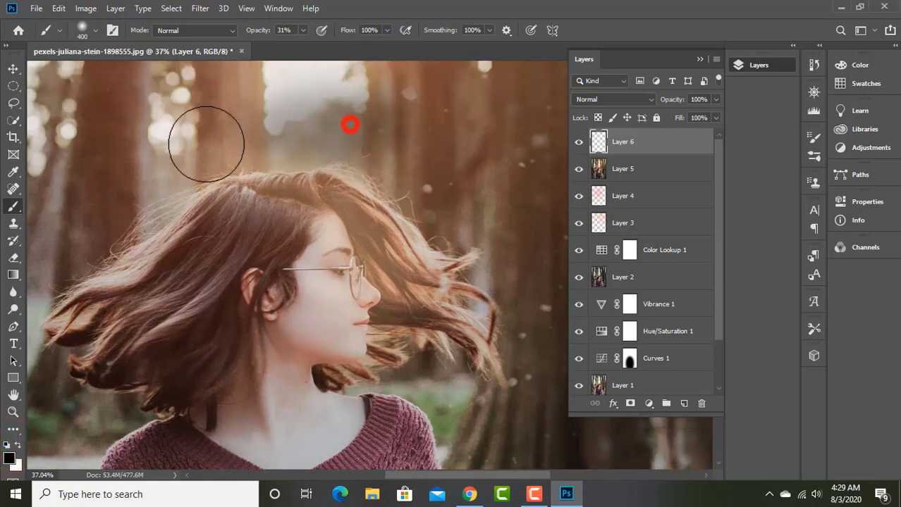
pyautogui.hotkey('ctrl', 'z')
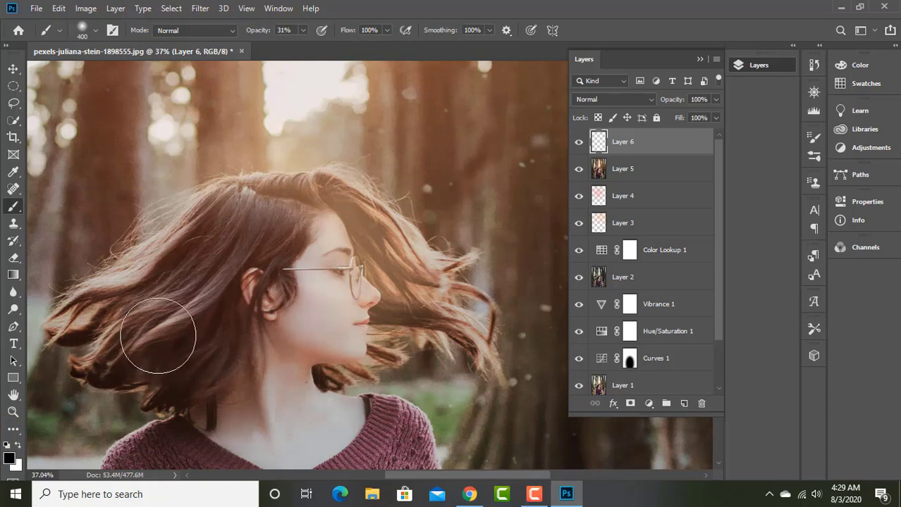
pyautogui.click(10, 458)
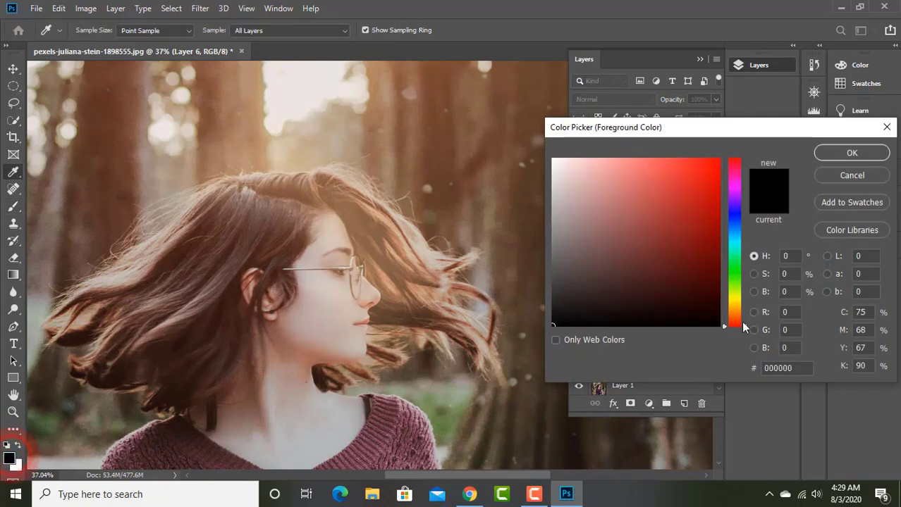
# Pick a light orange painting colour for the Brush, trying and undoing a sweater tint.
pyautogui.moveTo(743, 327); pyautogui.dragTo(749, 312)
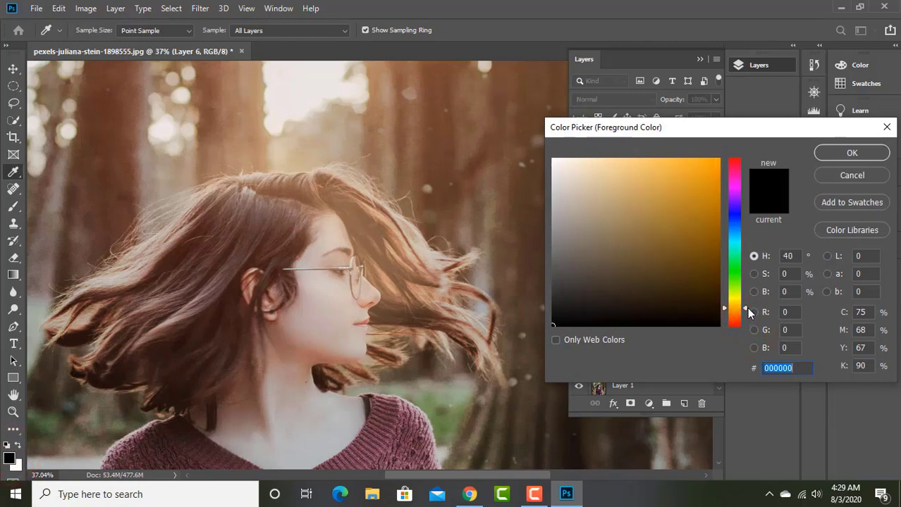
pyautogui.click(640, 161)
pyautogui.click(832, 155)
pyautogui.press('b')
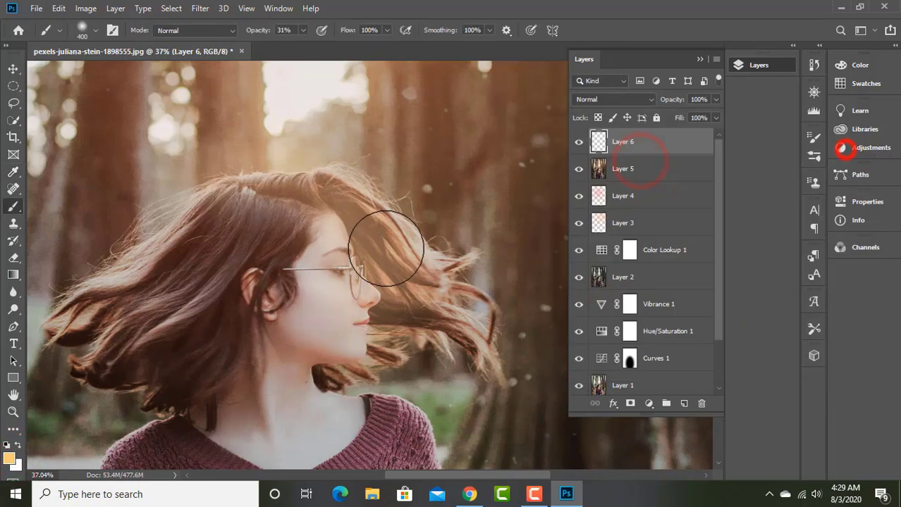
pyautogui.scroll(-5, 382, 251)
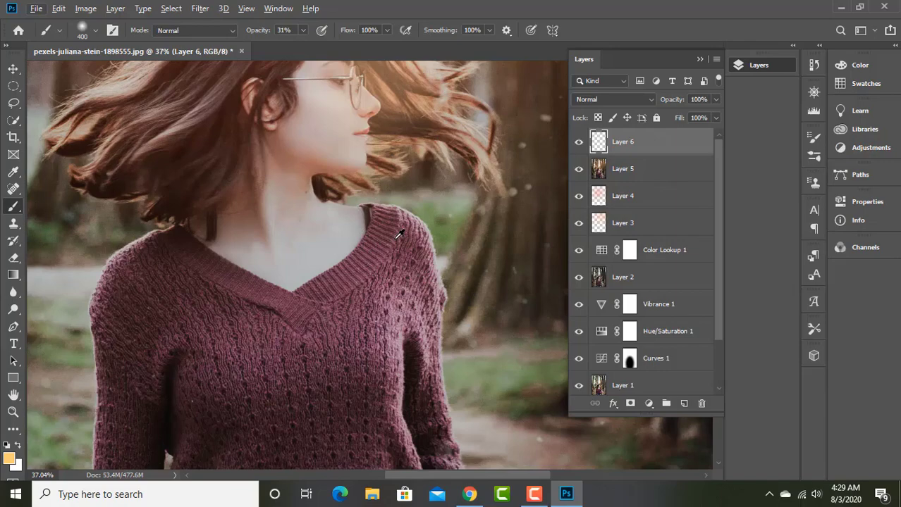
pyautogui.moveTo(399, 234); pyautogui.dragTo(395, 237)
pyautogui.scroll(-3, 373, 229)
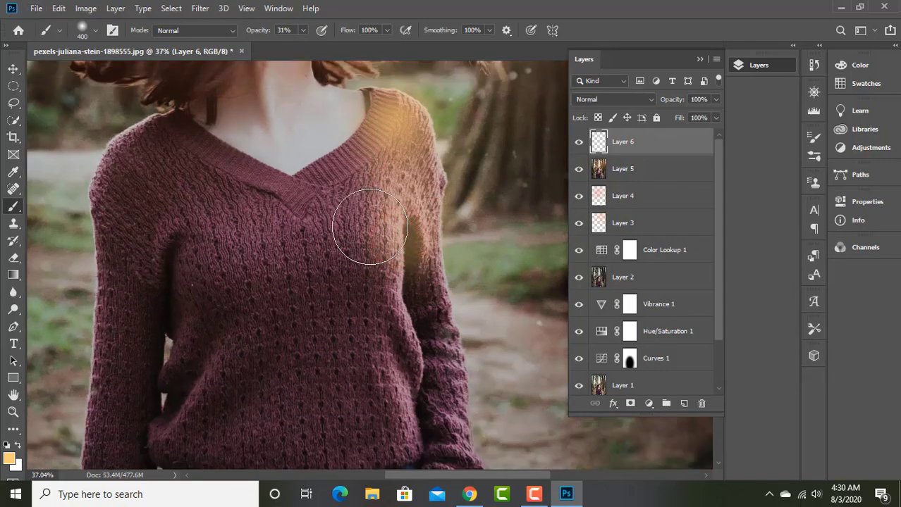
pyautogui.hotkey('ctrl', 'z')
pyautogui.hotkey('ctrl', 'z')
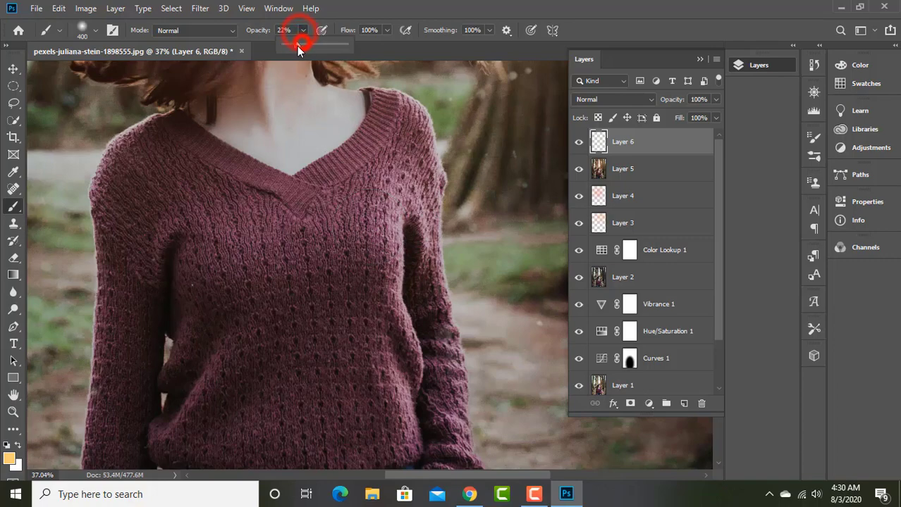
# At 11% opacity, brush a faint orange glow over the sweater shoulder and sleeve.
pyautogui.moveTo(296, 46); pyautogui.dragTo(291, 48)
pyautogui.moveTo(388, 124)
pyautogui.mouseDown()
pyautogui.moveTo(404, 134)
pyautogui.moveTo(429, 372)
pyautogui.mouseUp()
pyautogui.moveTo(432, 325); pyautogui.dragTo(430, 372)
pyautogui.scroll(-1, 476, 181)
pyautogui.scroll(-1, 458, 225)
pyautogui.moveTo(441, 267)
pyautogui.mouseDown()
pyautogui.moveTo(450, 377)
pyautogui.moveTo(463, 358)
pyautogui.mouseUp()
pyautogui.scroll(1, 402, 241)
pyautogui.scroll(1, 423, 211)
# Add faint warm glow strokes and dabs across the top of the hair.
pyautogui.moveTo(363, 109); pyautogui.dragTo(392, 76)
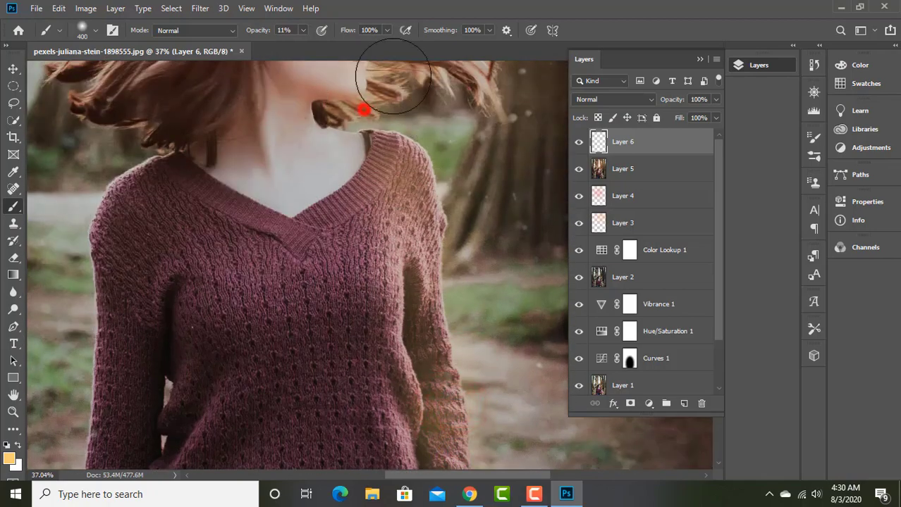
pyautogui.scroll(2, 423, 176)
pyautogui.moveTo(428, 132); pyautogui.dragTo(488, 186)
pyautogui.scroll(1, 451, 155)
pyautogui.scroll(1, 366, 127)
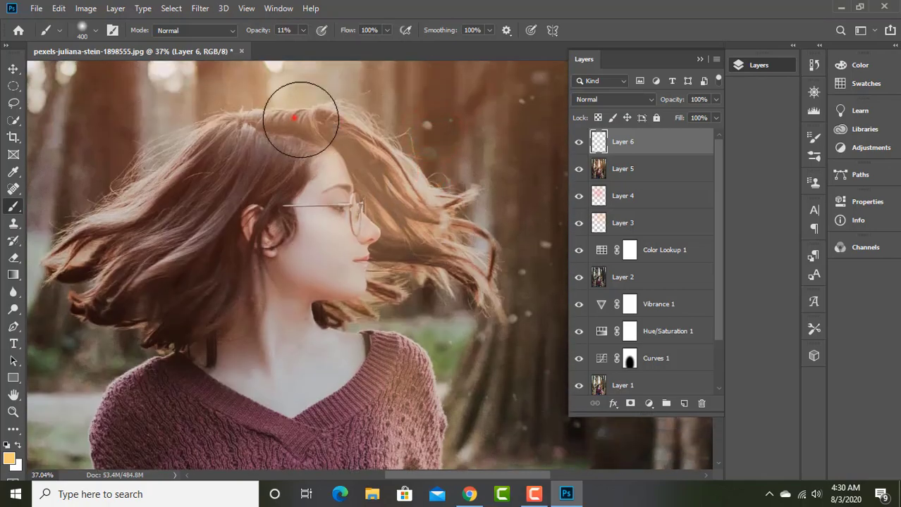
pyautogui.click(294, 118)
pyautogui.click(216, 97)
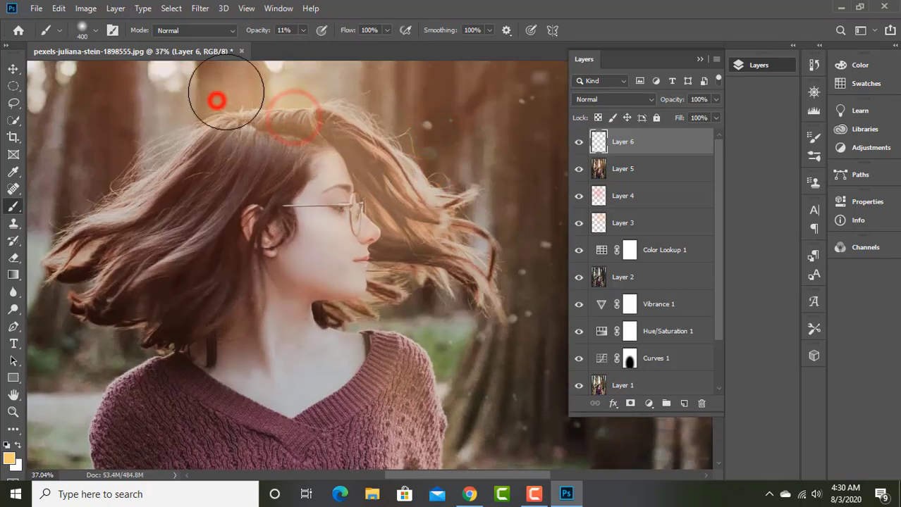
pyautogui.click(391, 218)
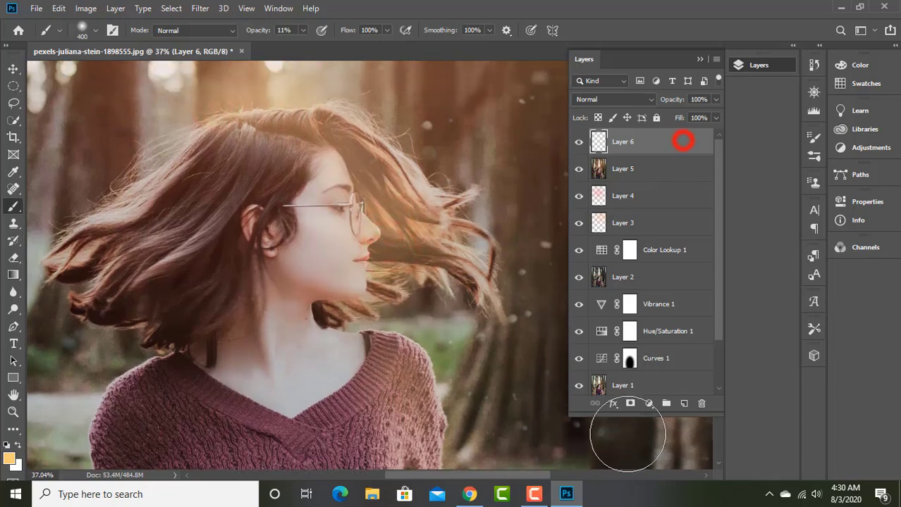
# Add a layer mask to Layer 6 and, at 100% opacity, mask out the glow above the hair.
pyautogui.click(630, 403)
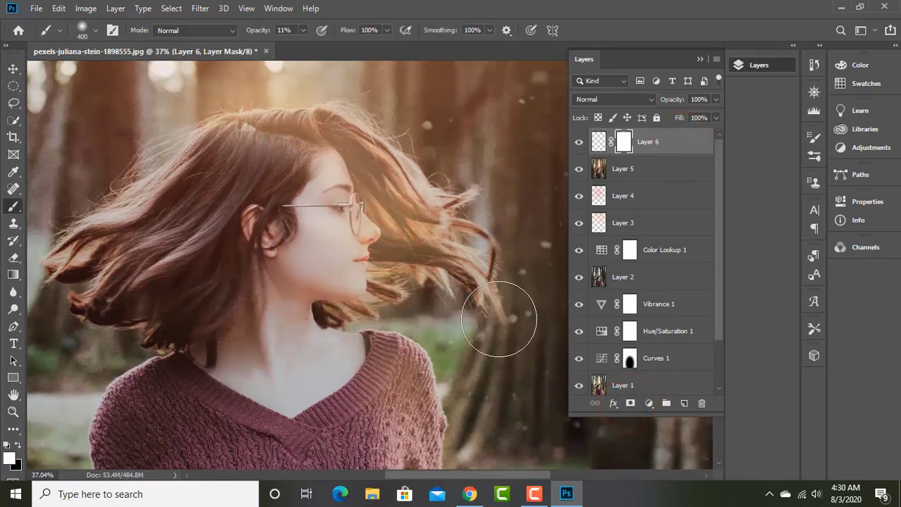
pyautogui.scroll(2, 415, 317)
pyautogui.scroll(2, 271, 268)
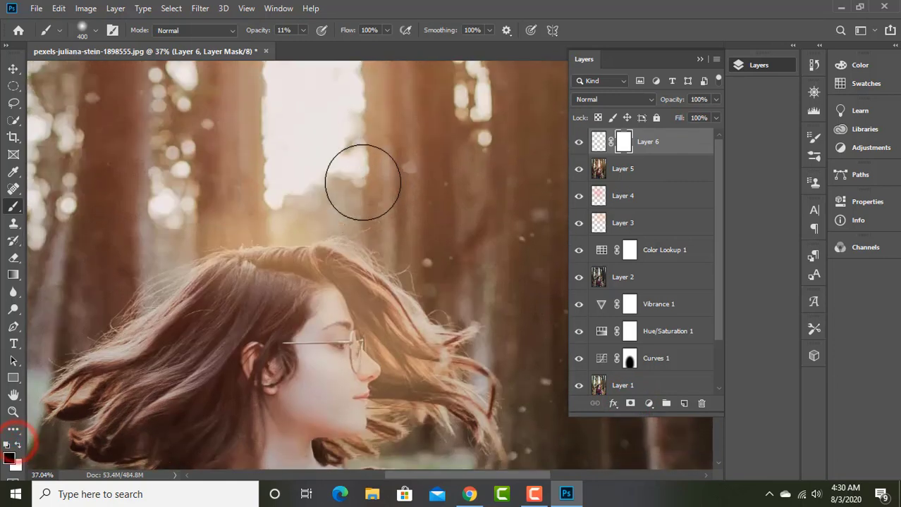
pyautogui.click(223, 210)
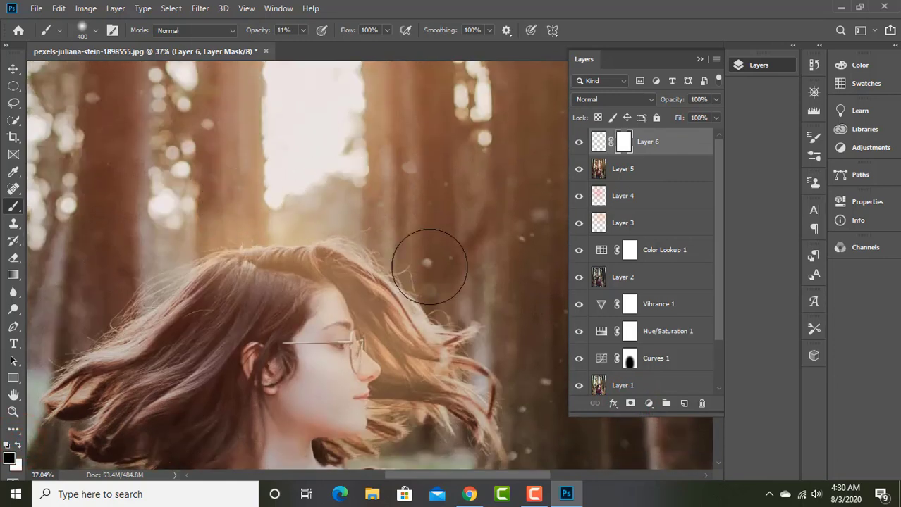
pyautogui.moveTo(304, 43); pyautogui.dragTo(357, 44)
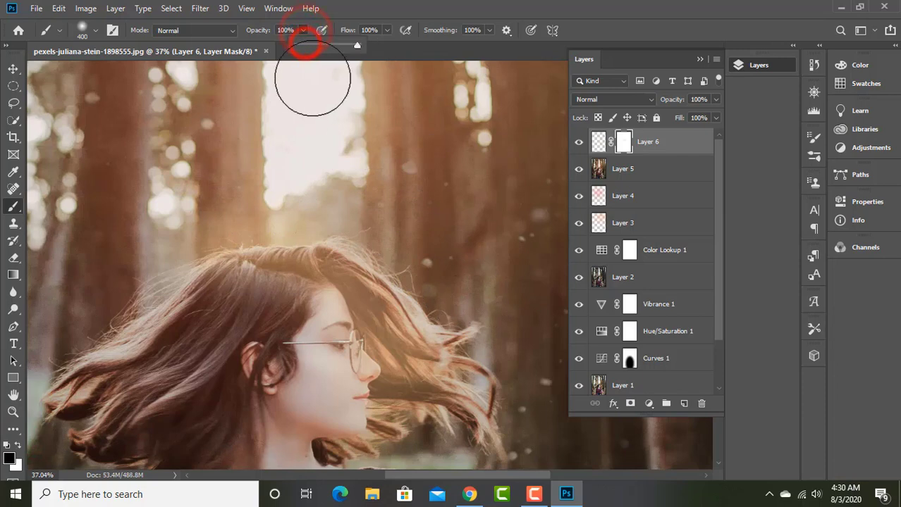
pyautogui.moveTo(227, 190); pyautogui.dragTo(302, 189)
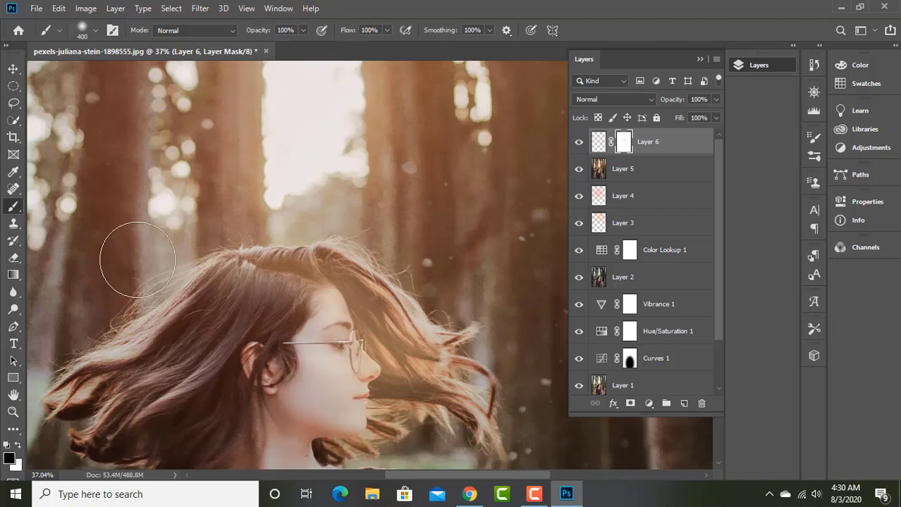
# Mask the glow off the trees beside the hair and the background around the sweater.
pyautogui.scroll(-3, 493, 253)
pyautogui.moveTo(513, 212); pyautogui.dragTo(530, 240)
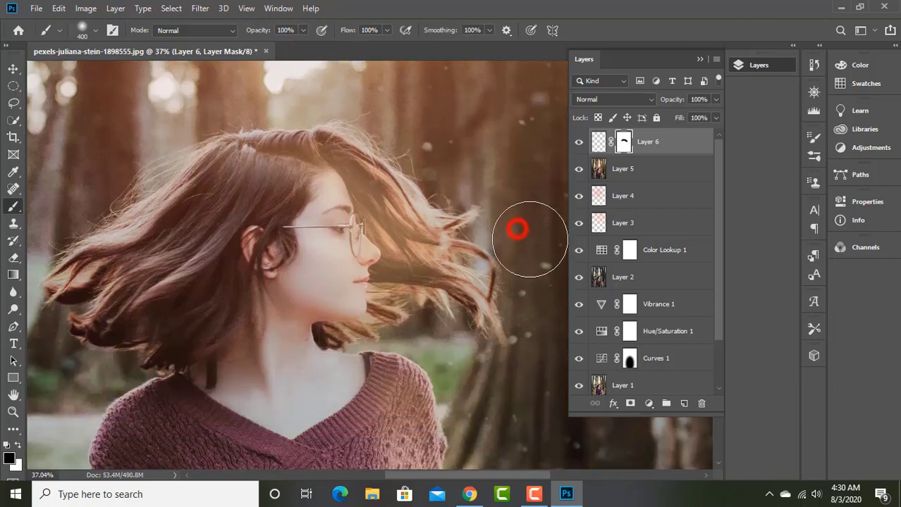
pyautogui.moveTo(439, 350)
pyautogui.mouseDown()
pyautogui.moveTo(474, 300)
pyautogui.moveTo(494, 378)
pyautogui.mouseUp()
pyautogui.scroll(-3, 482, 305)
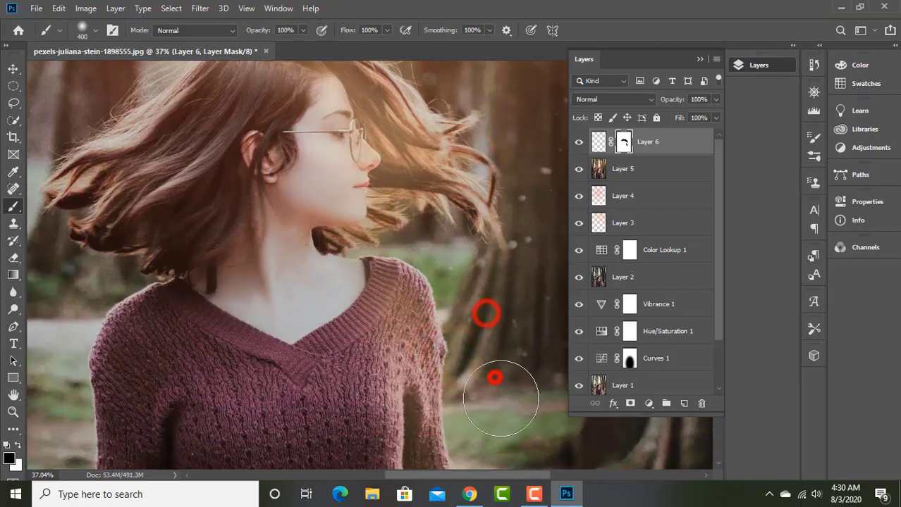
pyautogui.scroll(-3, 497, 215)
pyautogui.moveTo(493, 215)
pyautogui.mouseDown()
pyautogui.moveTo(483, 261)
pyautogui.moveTo(499, 332)
pyautogui.mouseUp()
pyautogui.scroll(-3, 491, 141)
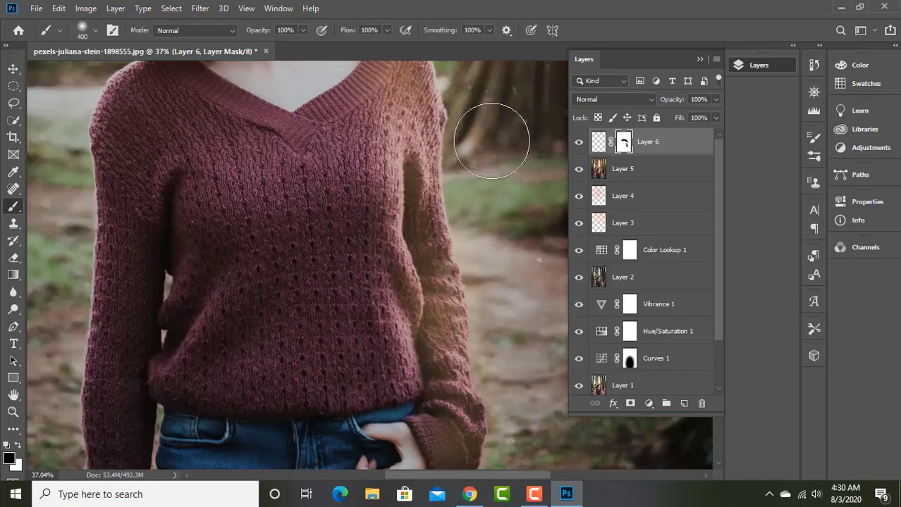
pyautogui.click(485, 161)
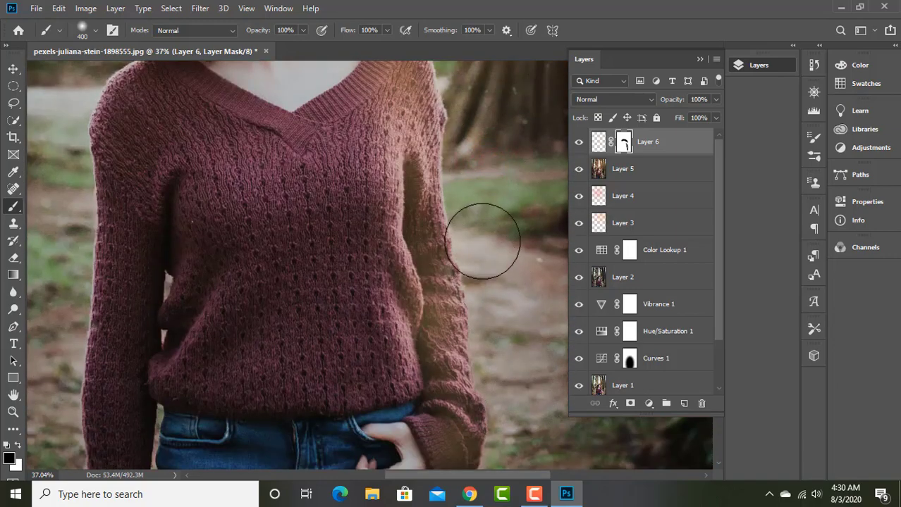
pyautogui.scroll(-3, 479, 213)
pyautogui.scroll(-2, 476, 213)
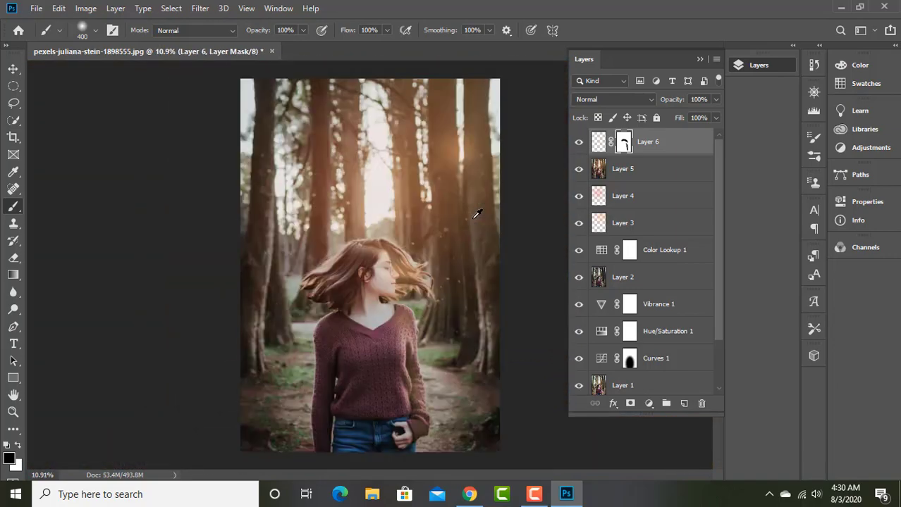
pyautogui.scroll(2, 476, 213)
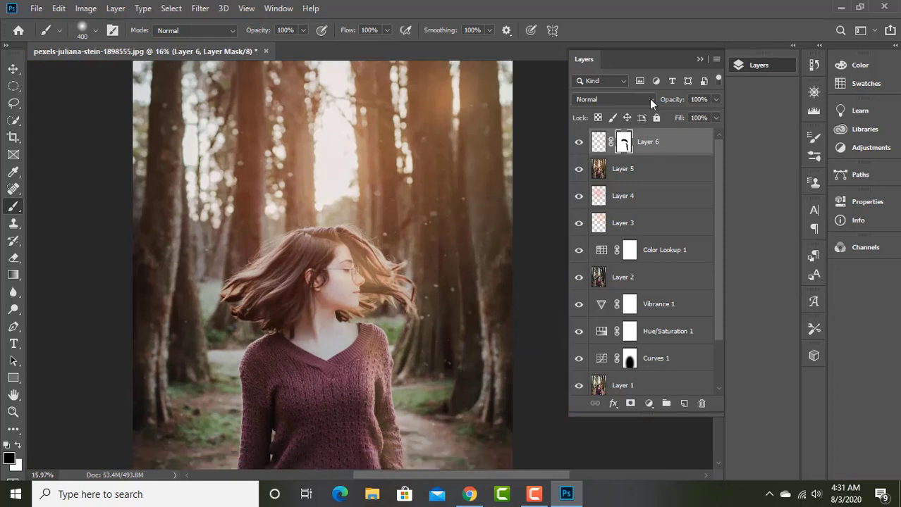
# Set Layer 6 to Color Burn and toggle its visibility to compare the deeper hair tones.
pyautogui.click(649, 99)
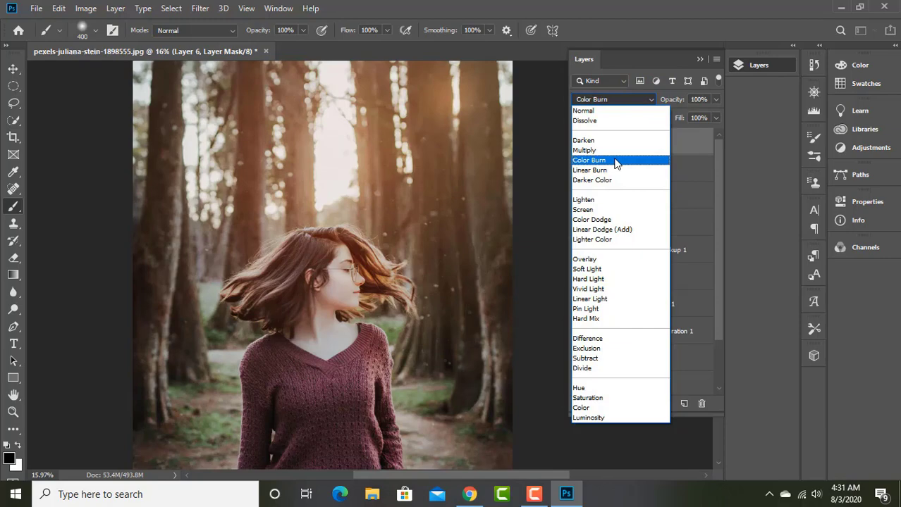
pyautogui.click(614, 161)
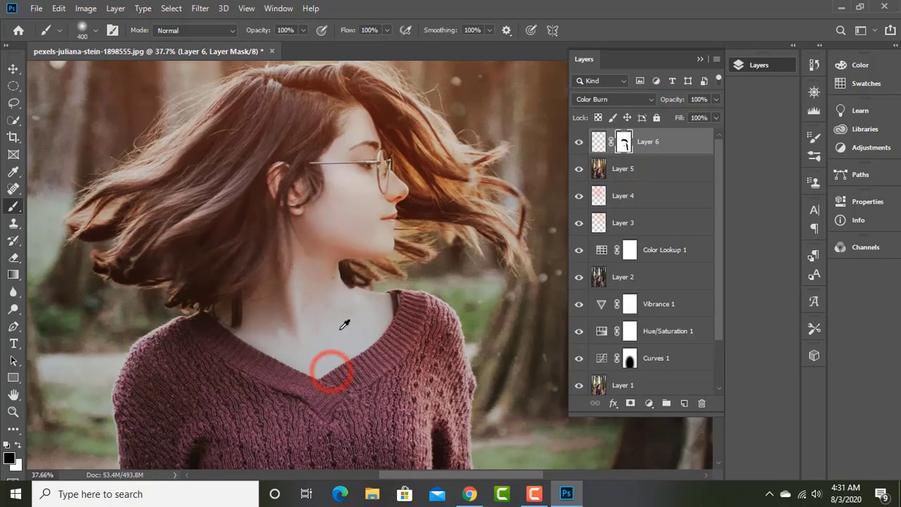
pyautogui.moveTo(331, 371); pyautogui.dragTo(342, 321)
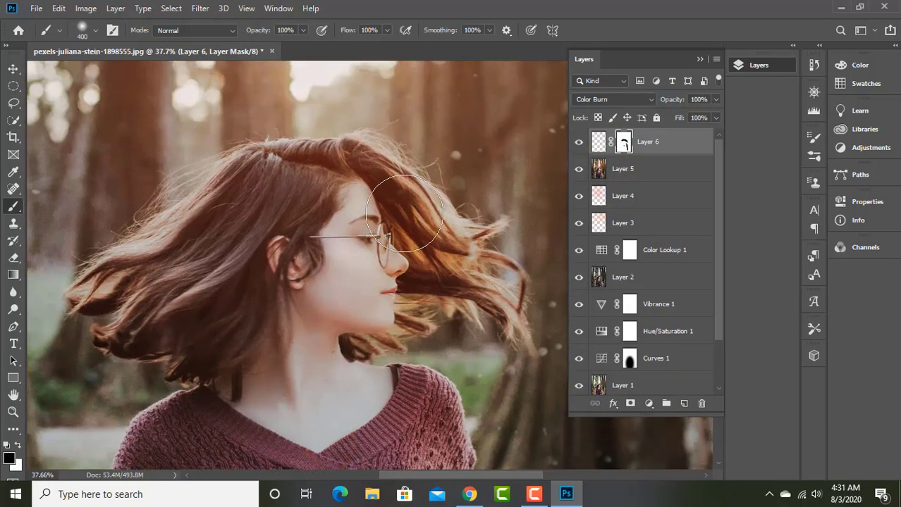
pyautogui.click(579, 143)
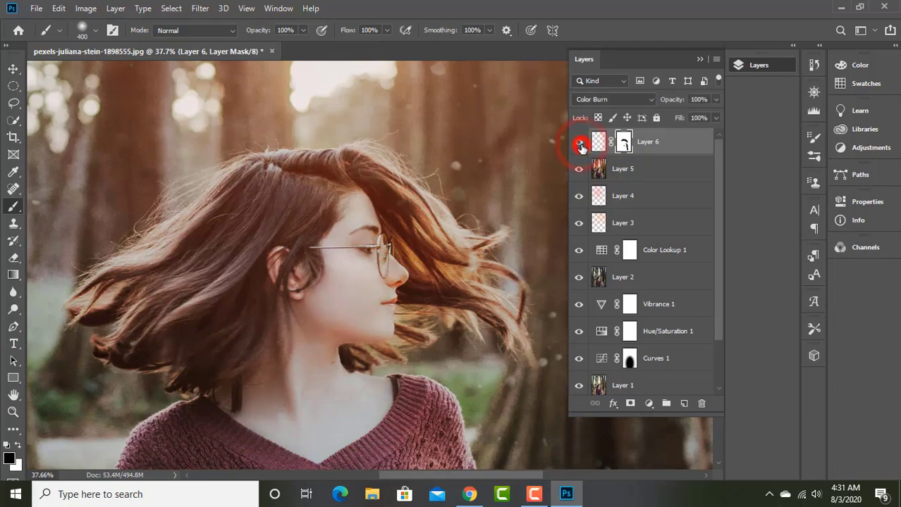
pyautogui.click(578, 143)
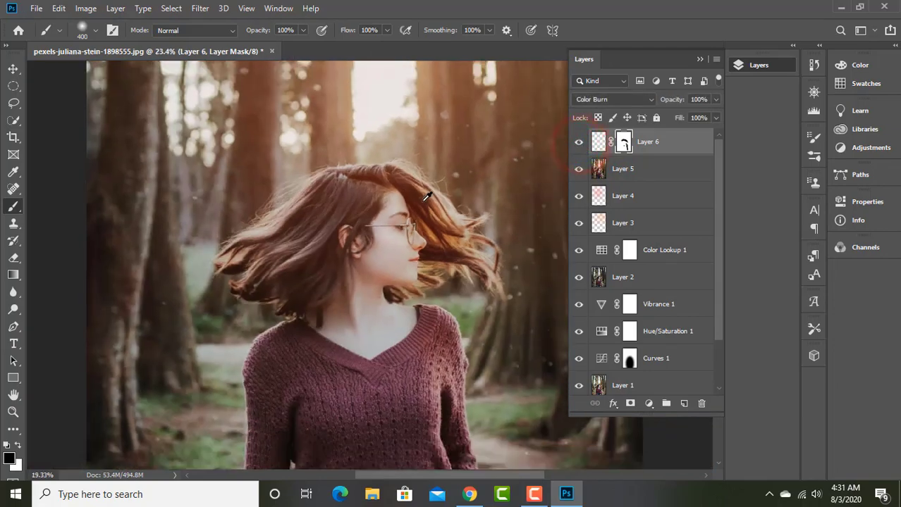
pyautogui.moveTo(493, 201); pyautogui.dragTo(426, 198)
pyautogui.scroll(1, 427, 198)
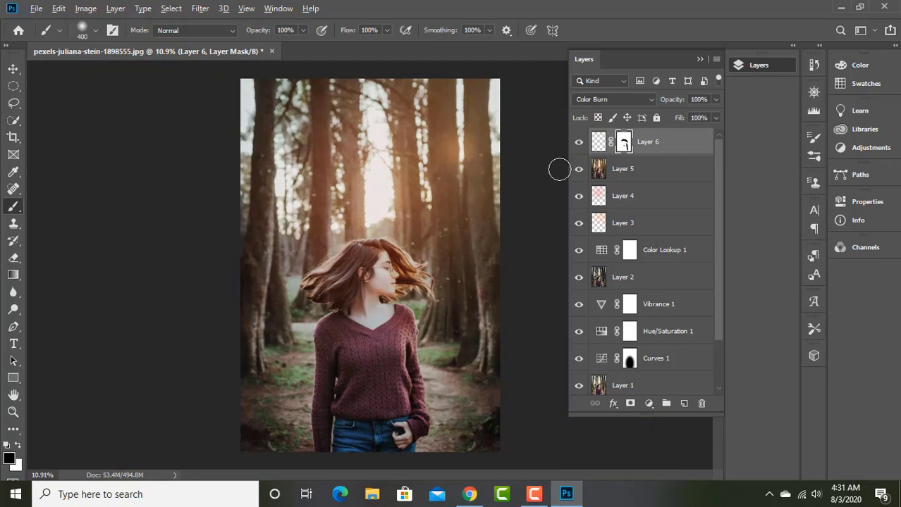
# Stamp all visible layers into Layer 7 and delete the old layers from Layer 6 to Group 1.
pyautogui.hotkey('ctrl', 'shift', 'alt', 'e')
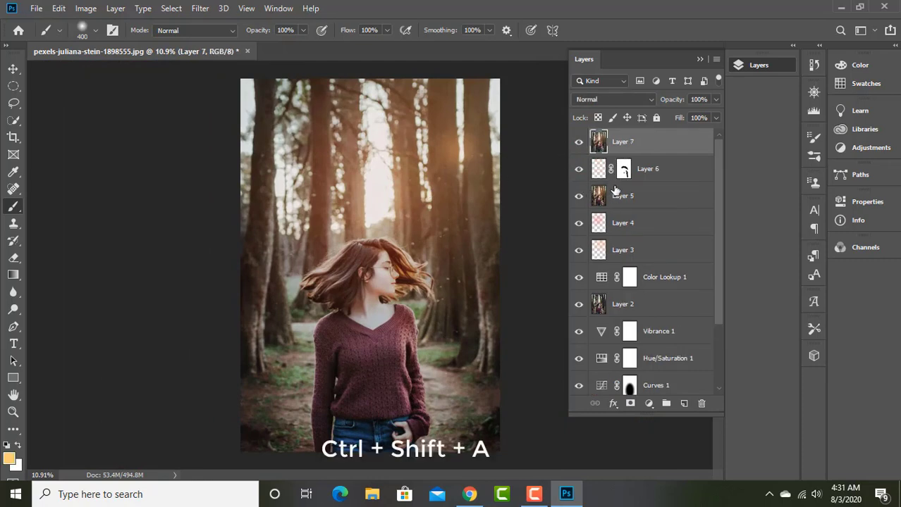
pyautogui.click(677, 170)
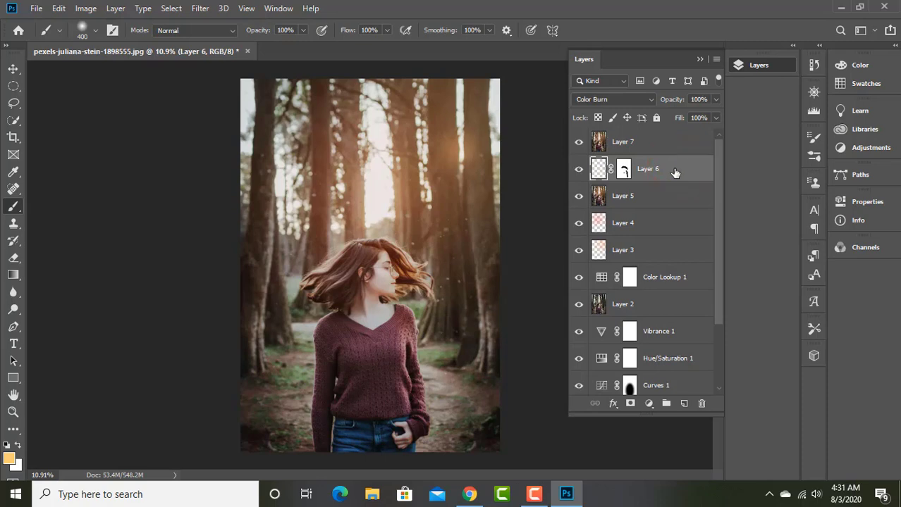
pyautogui.scroll(-3, 675, 173)
pyautogui.keyDown('shift'); pyautogui.click(685, 358); pyautogui.keyUp('shift')
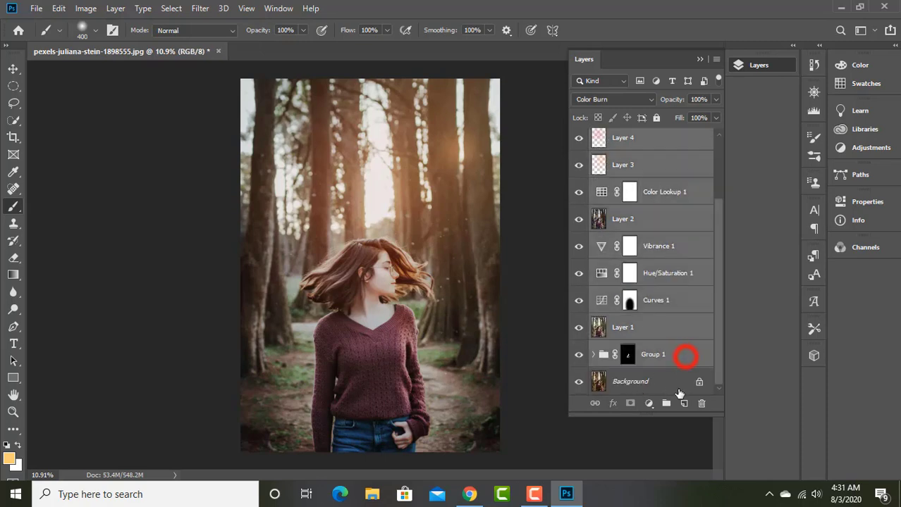
pyautogui.moveTo(690, 356); pyautogui.dragTo(702, 403)
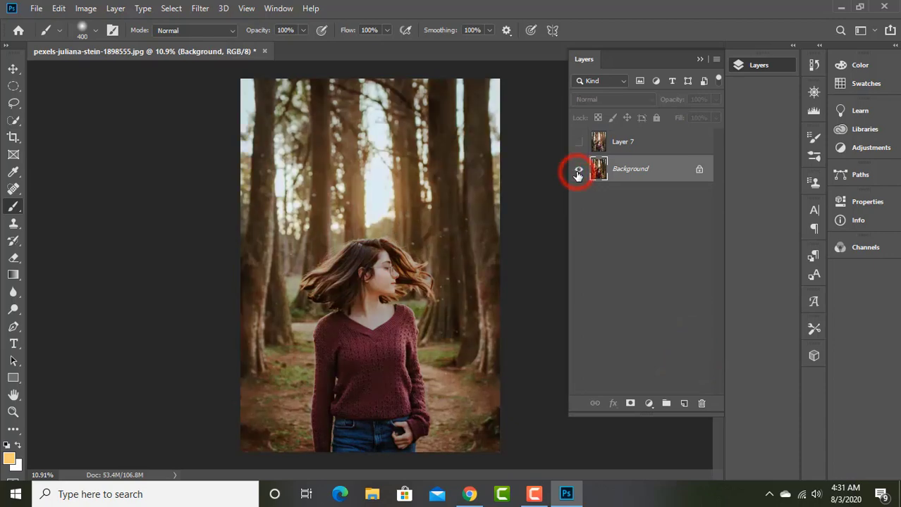
# Compare Layer 7 against the original Background, merge it into the Background, and collapse the Layers panel.
pyautogui.keyDown('alt'); pyautogui.click(578, 171); pyautogui.keyUp('alt')
pyautogui.keyDown('alt'); pyautogui.click(578, 172); pyautogui.keyUp('alt')
pyautogui.keyDown('alt'); pyautogui.click(576, 172); pyautogui.keyUp('alt')
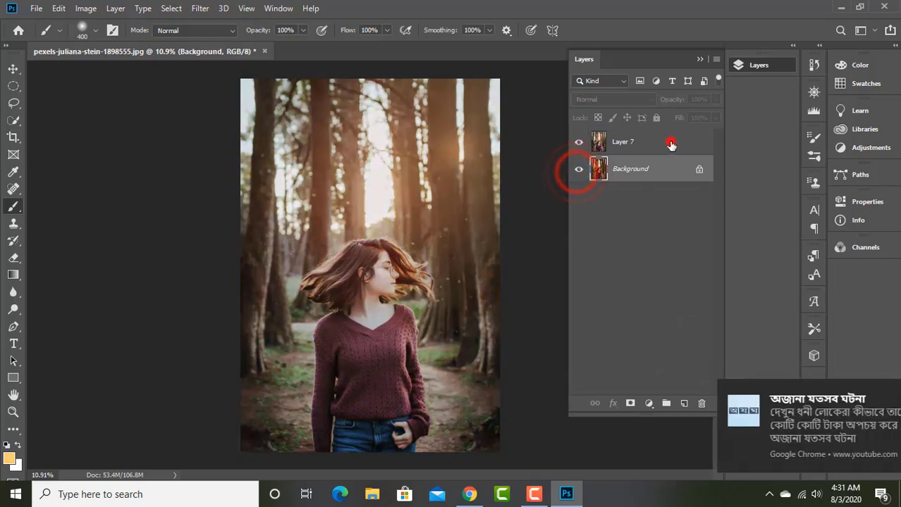
pyautogui.click(670, 142)
pyautogui.press('Delete')
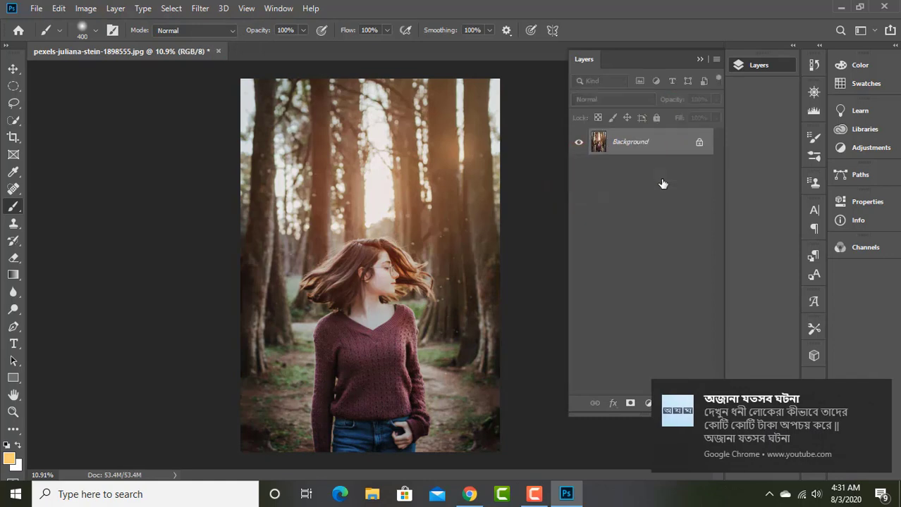
pyautogui.click(696, 59)
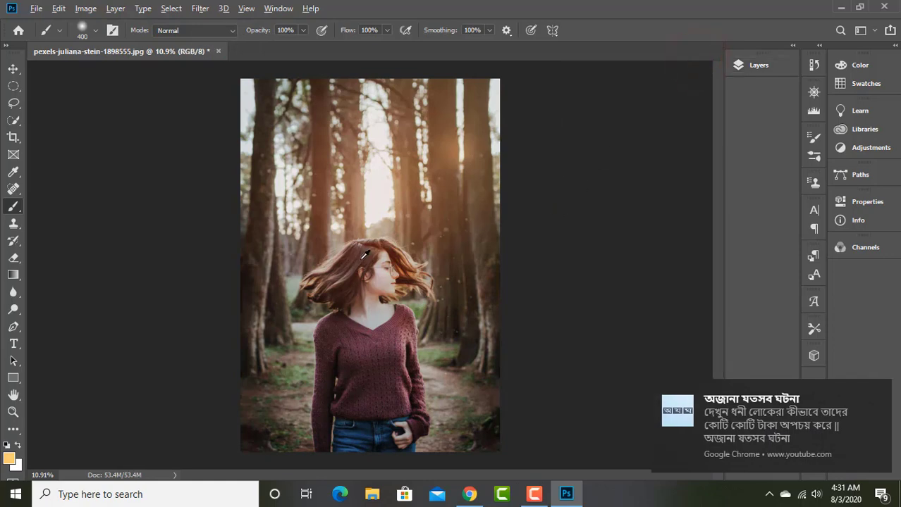
pyautogui.scroll(1, 364, 255)
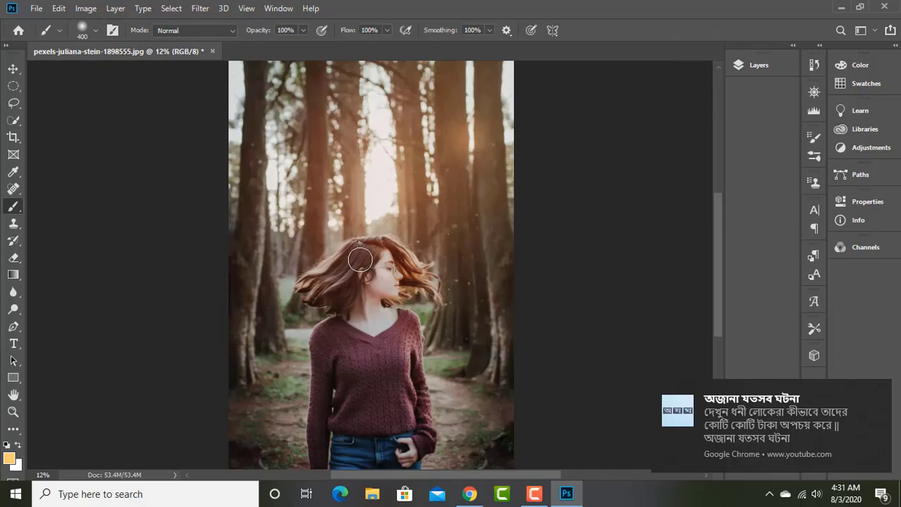